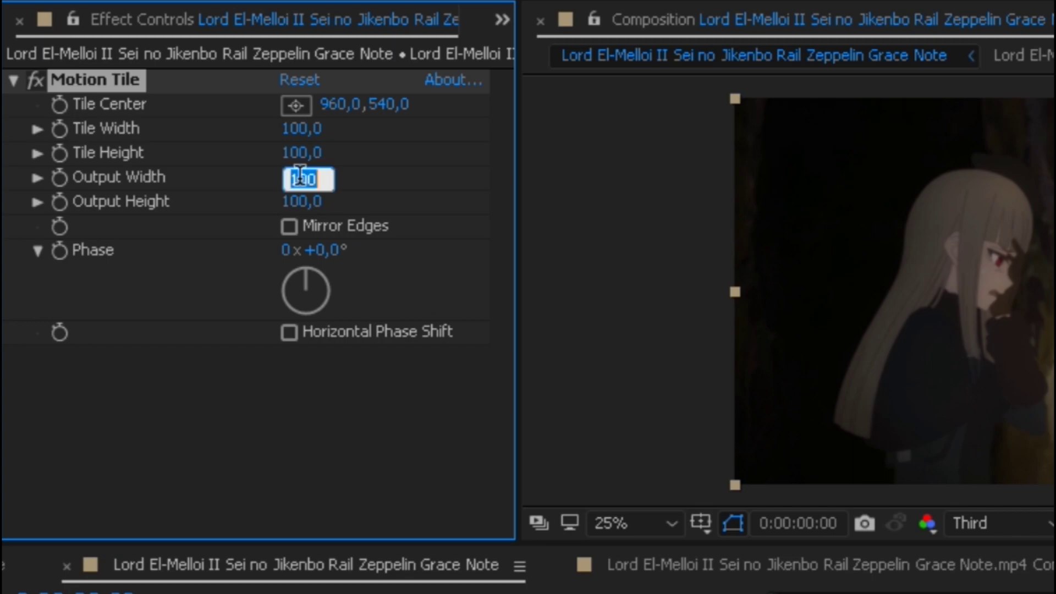
Step: Set the Motion Tile effect's Output Width and Output Height to 200 and turn on Mirror Edges
{"action": "type", "text": "200"}
{"action": "key", "text": "Return"}
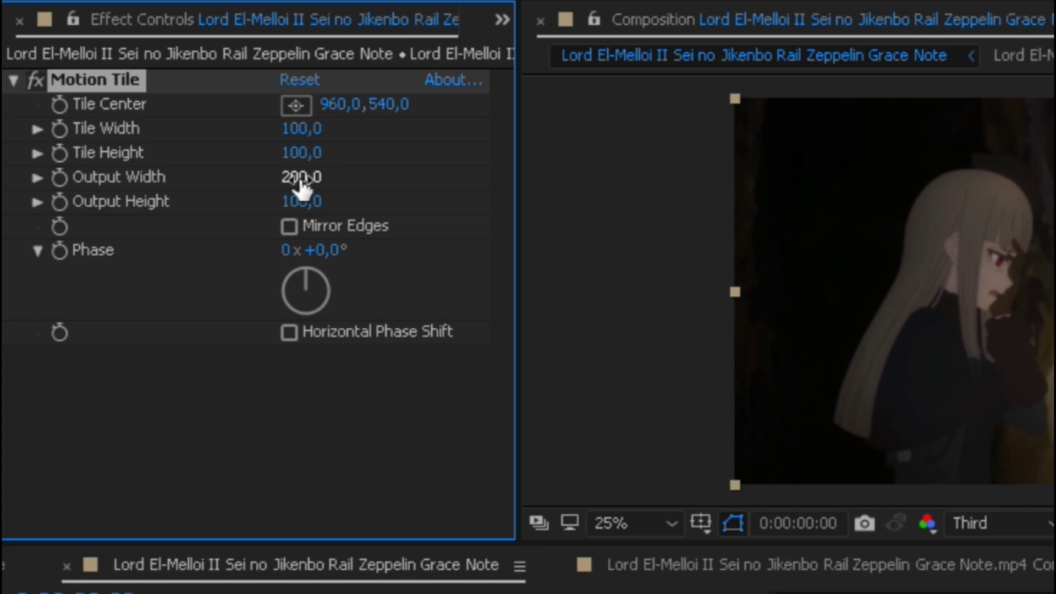
{"action": "left_click", "coordinate": [283, 200]}
{"action": "type", "text": "200"}
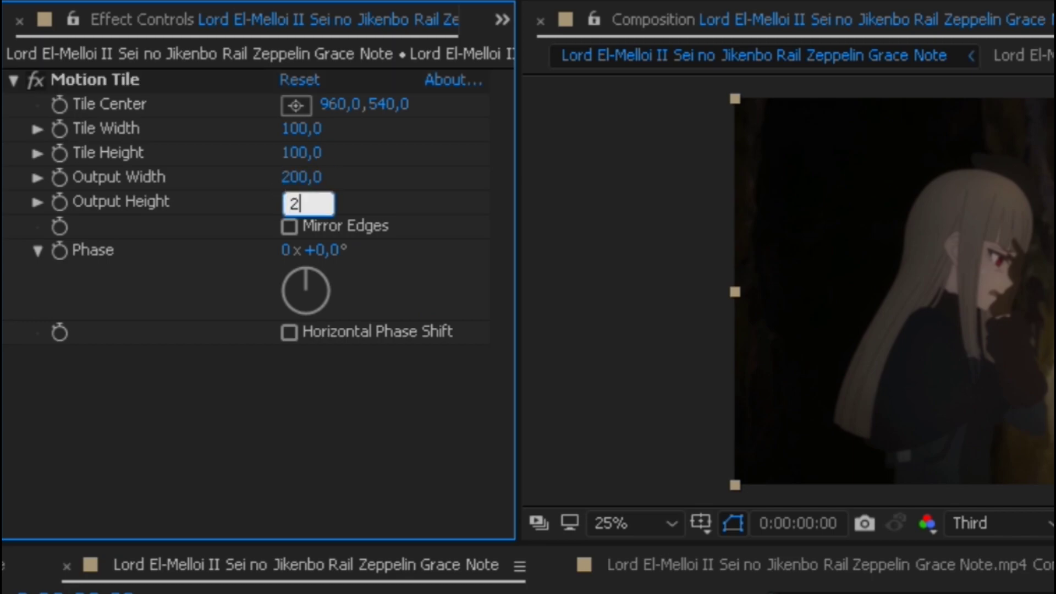
{"action": "key", "text": "Return"}
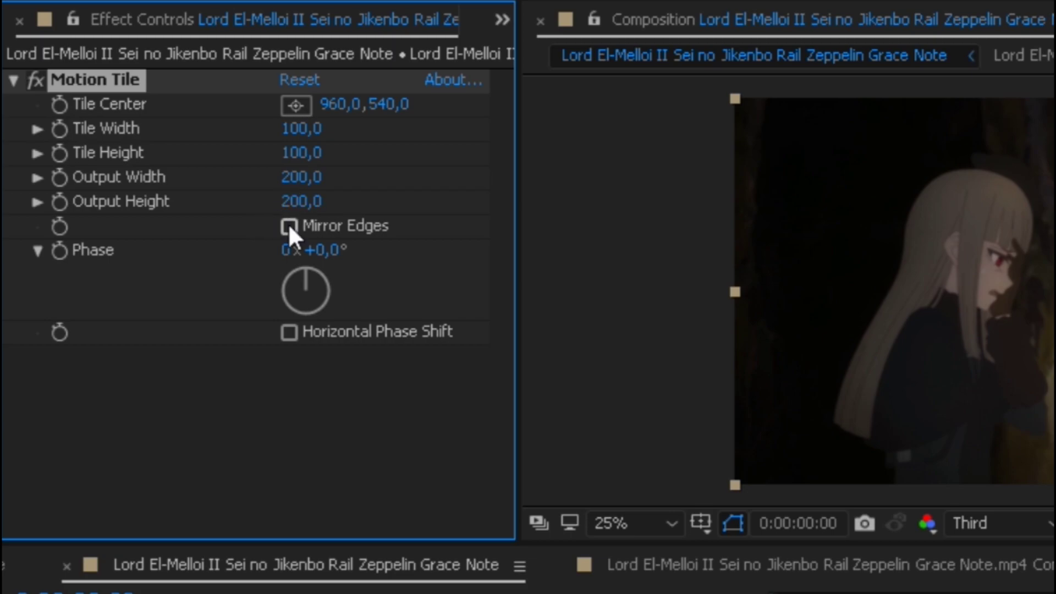
{"action": "left_click", "coordinate": [289, 226]}
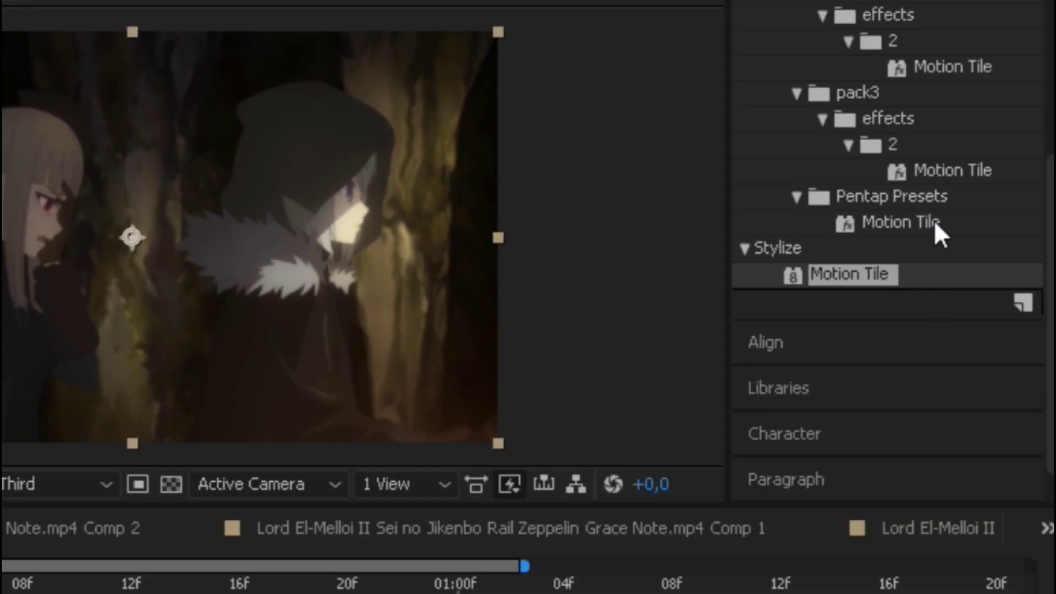
Step: Search the effects for "twitch" and apply the Video Copilot Twitch effect to the Comp 1 layer
{"action": "scroll", "coordinate": [990, 203], "scroll_direction": "up", "scroll_amount": 5}
{"action": "left_click", "coordinate": [986, 125]}
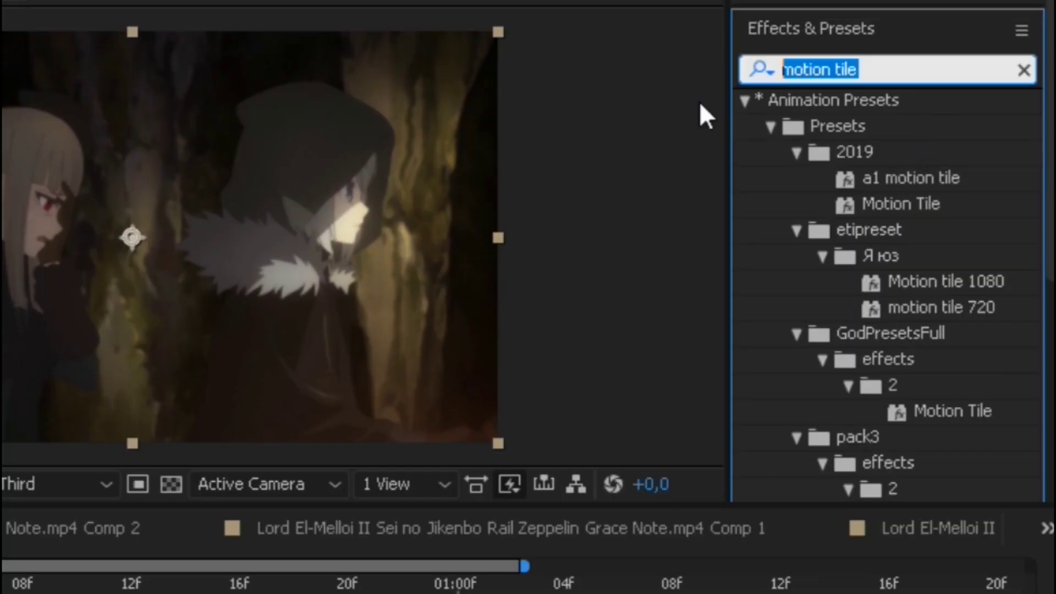
{"action": "type", "text": "twitch"}
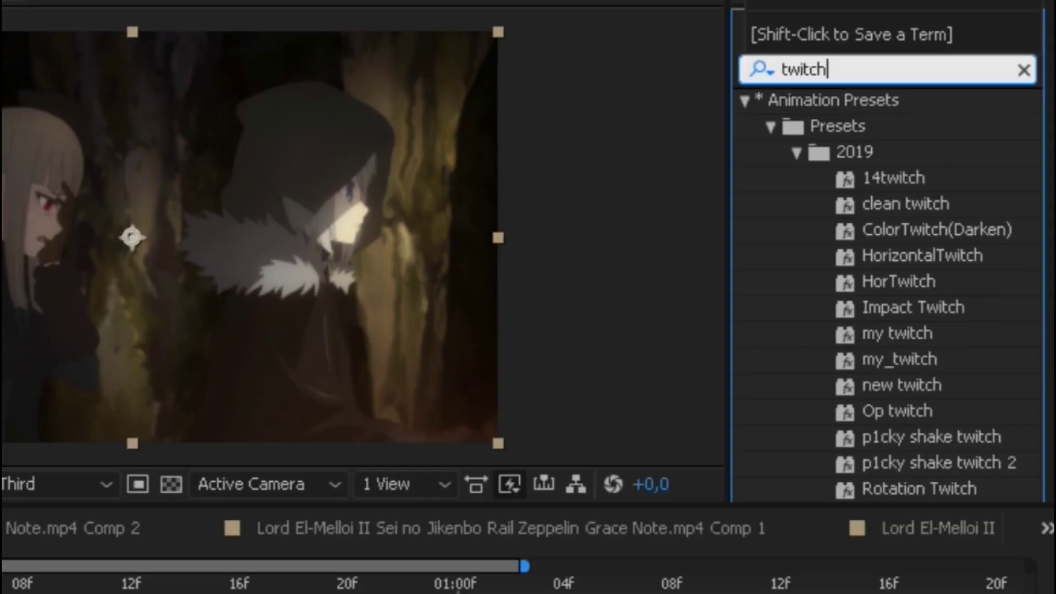
{"action": "scroll", "coordinate": [1013, 466], "scroll_direction": "down", "scroll_amount": 10}
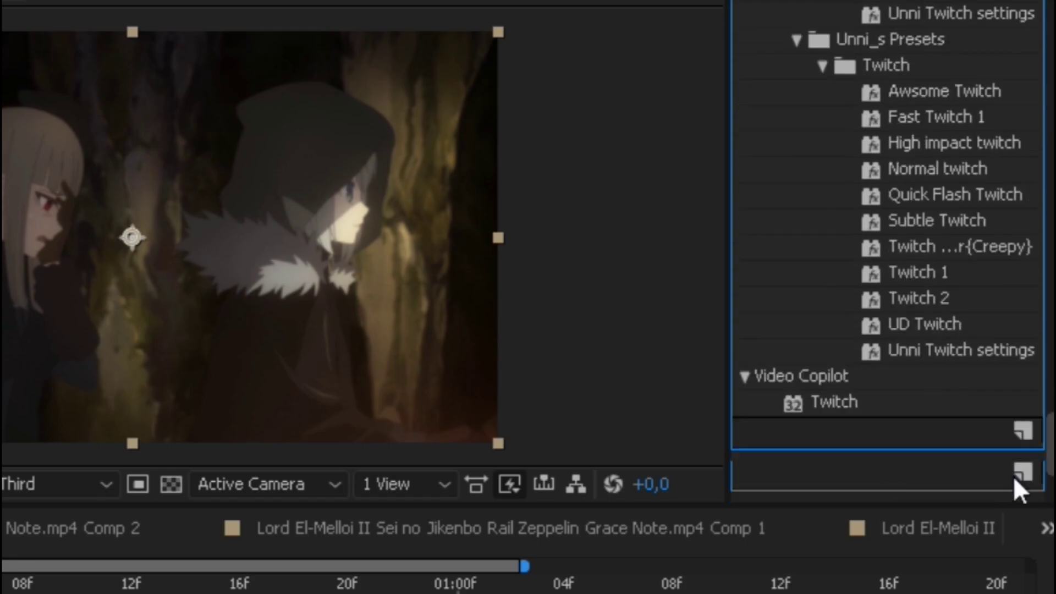
{"action": "left_click", "coordinate": [825, 321]}
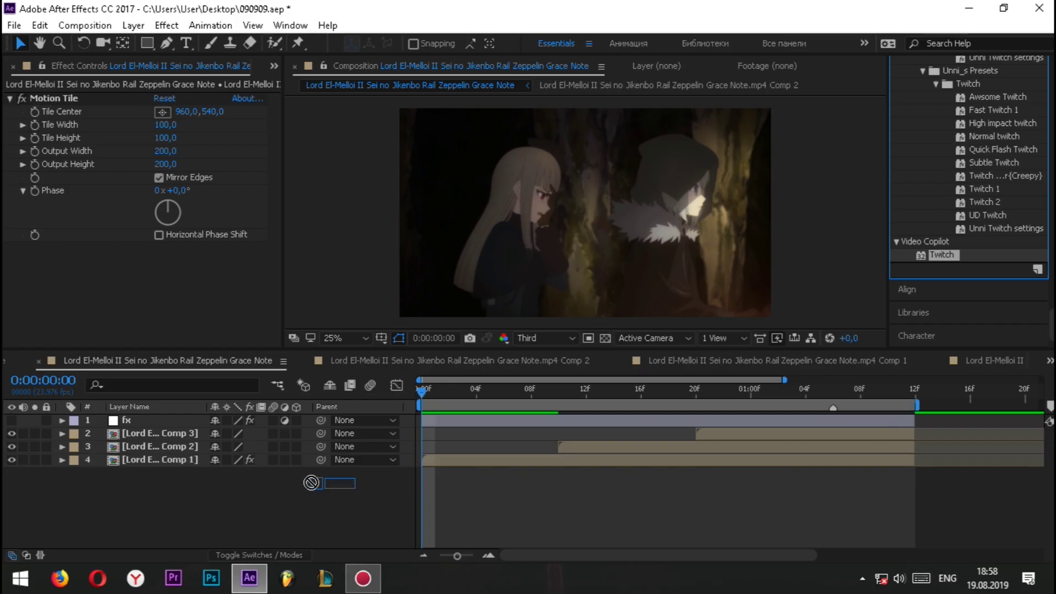
{"action": "left_click", "coordinate": [177, 461]}
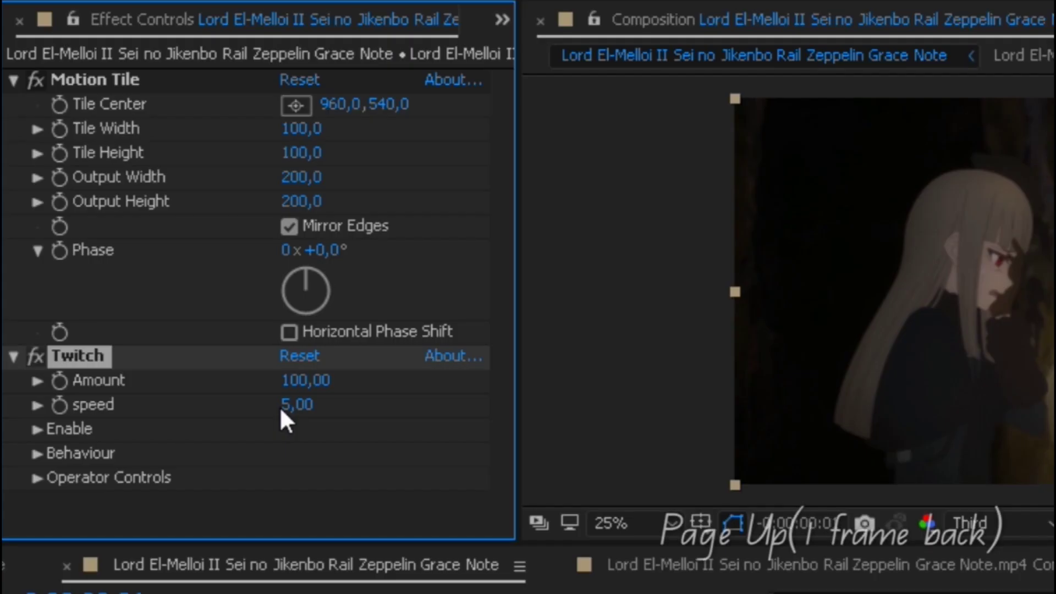
Step: Start keyframing Twitch's Amount one frame before the composition start, with a value of 0
{"action": "key", "text": "Page_Up"}
{"action": "left_click", "coordinate": [59, 380]}
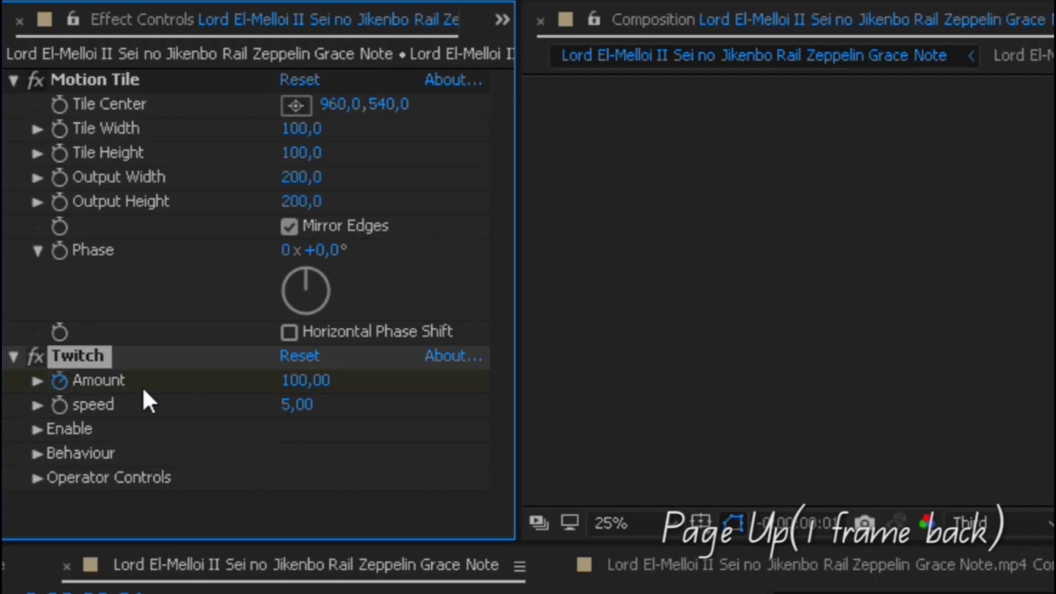
{"action": "left_click", "coordinate": [294, 380]}
{"action": "type", "text": "0"}
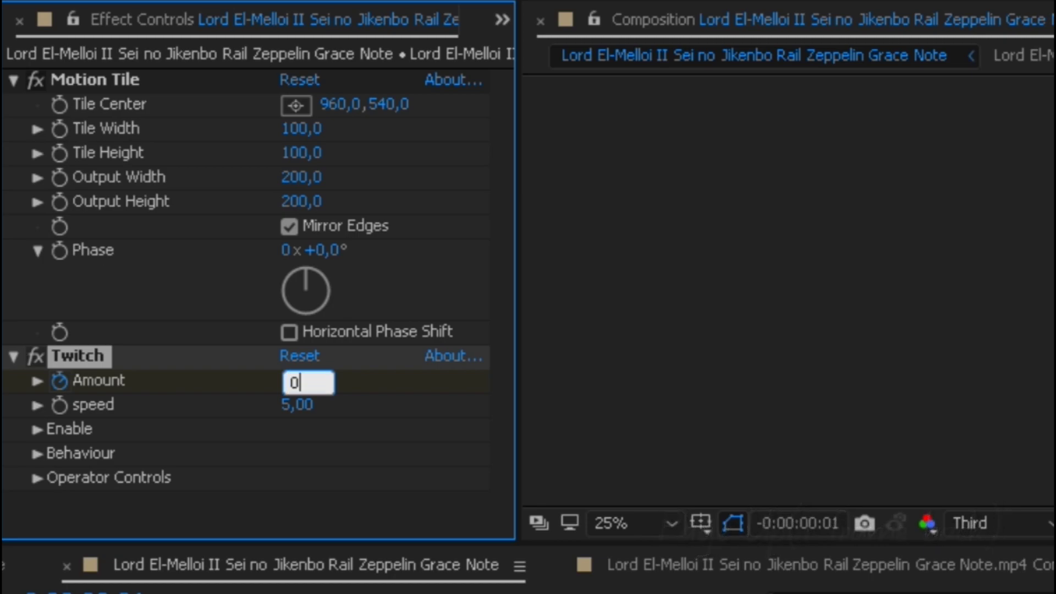
{"action": "key", "text": "Return"}
Step: Add a Twitch Amount keyframe of 50 one frame forward, at 0:00:00:00
{"action": "key", "text": "Page_Down"}
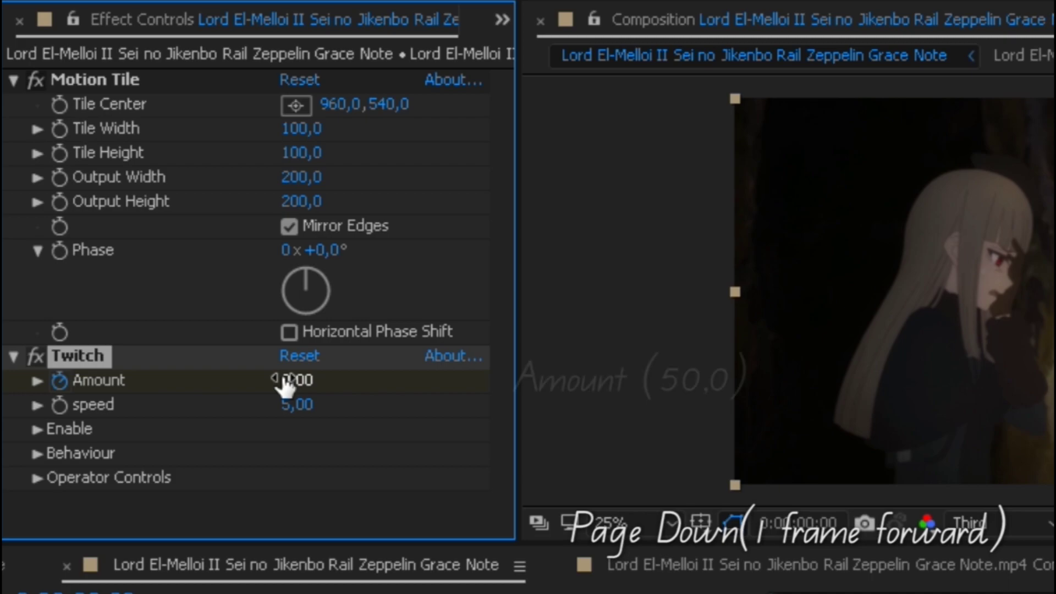
{"action": "left_click", "coordinate": [163, 261]}
{"action": "type", "text": "50"}
{"action": "key", "text": "Return"}
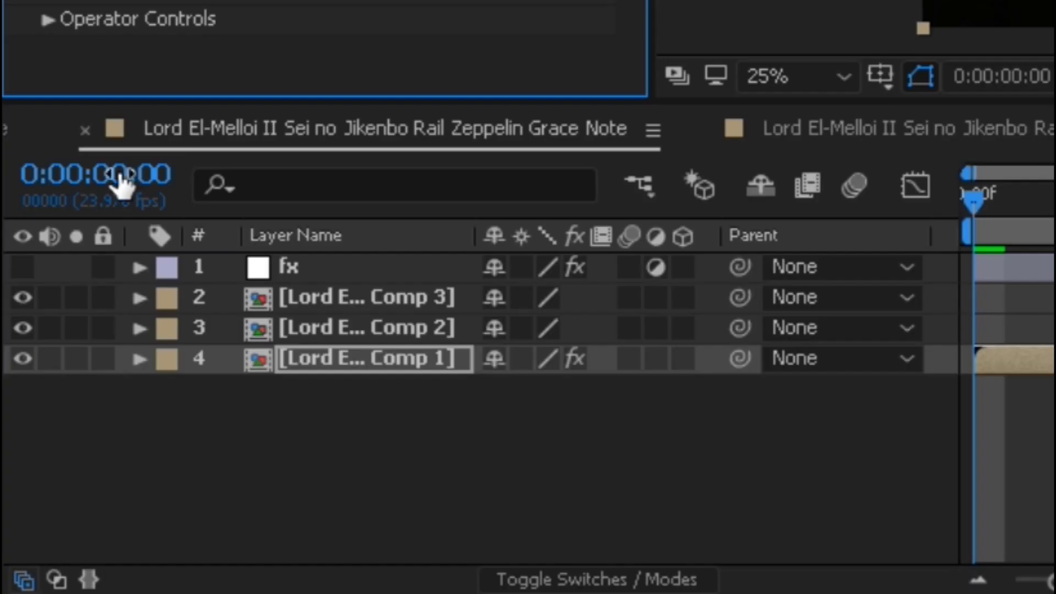
Step: Move the current time 5 frames forward and set Twitch's Amount to 0 there
{"action": "left_click", "coordinate": [52, 378]}
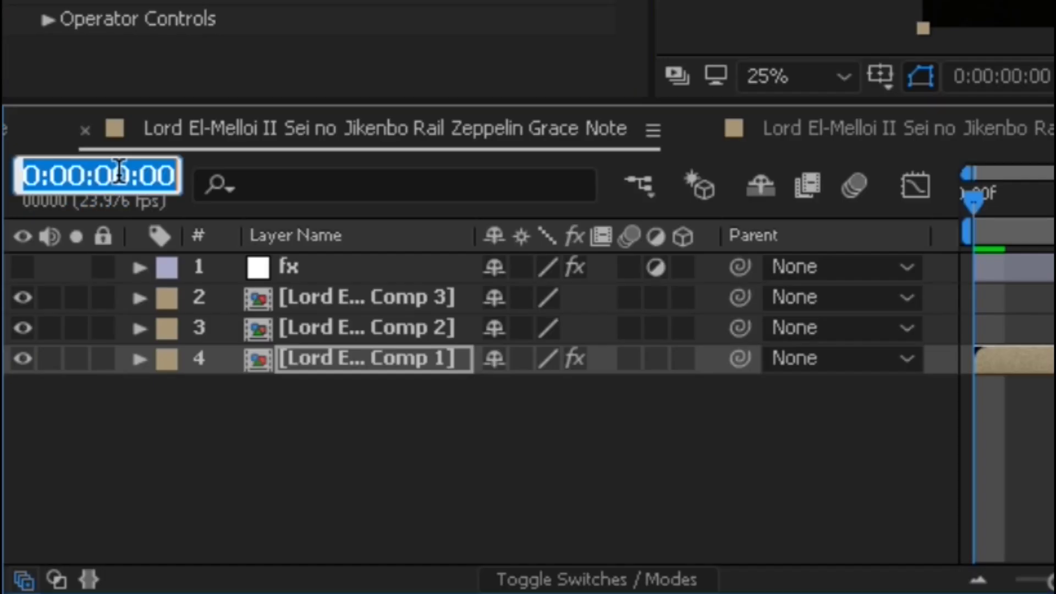
{"action": "type", "text": "+5"}
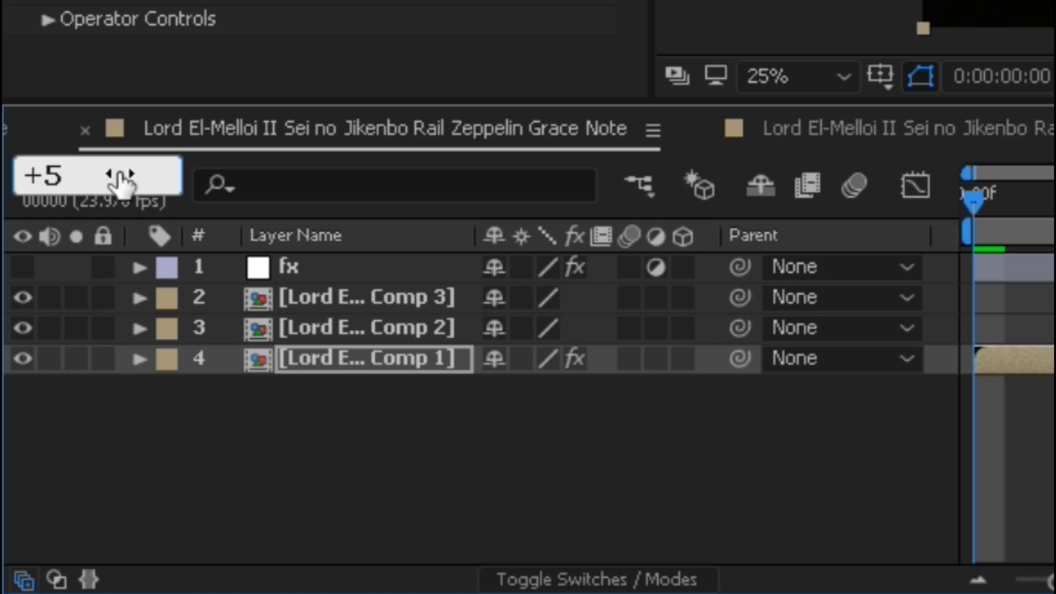
{"action": "key", "text": "Return"}
{"action": "left_click", "coordinate": [301, 378]}
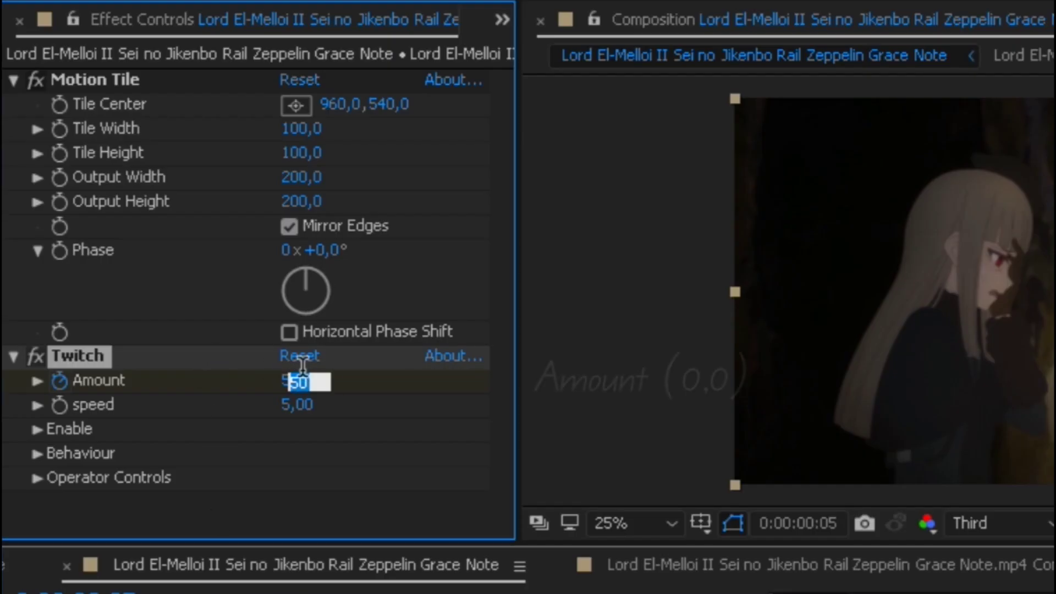
{"action": "type", "text": "0"}
{"action": "key", "text": "Return"}
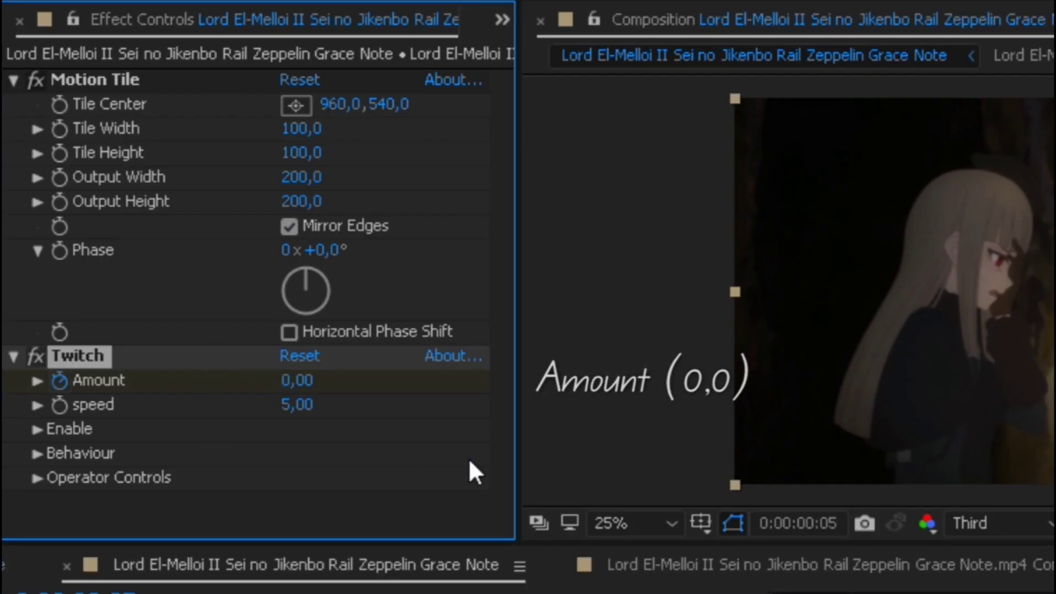
Step: Set the Twitch effect's speed to 100
{"action": "left_click", "coordinate": [299, 405]}
{"action": "type", "text": "100"}
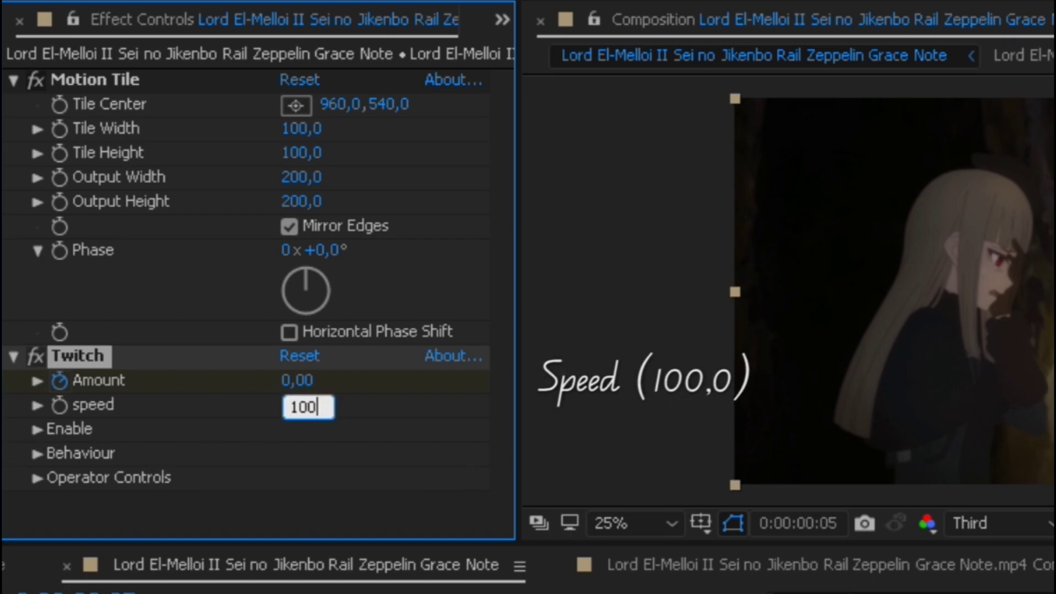
{"action": "key", "text": "Return"}
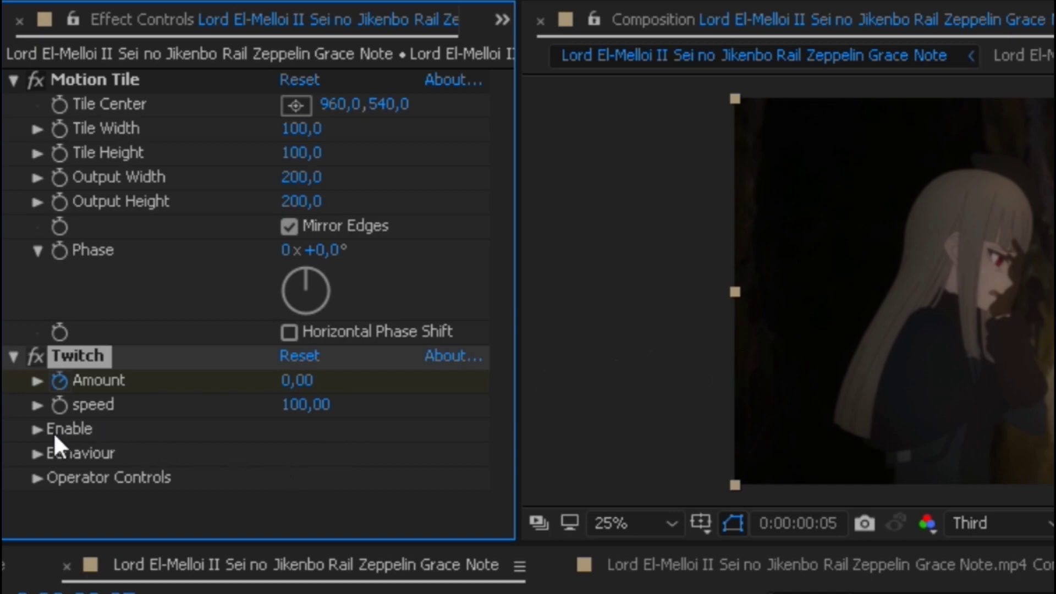
Step: Enable the Color, Light and Slide operators of the Twitch effect, then collapse the Enable group
{"action": "left_click", "coordinate": [37, 429]}
{"action": "left_click", "coordinate": [290, 429]}
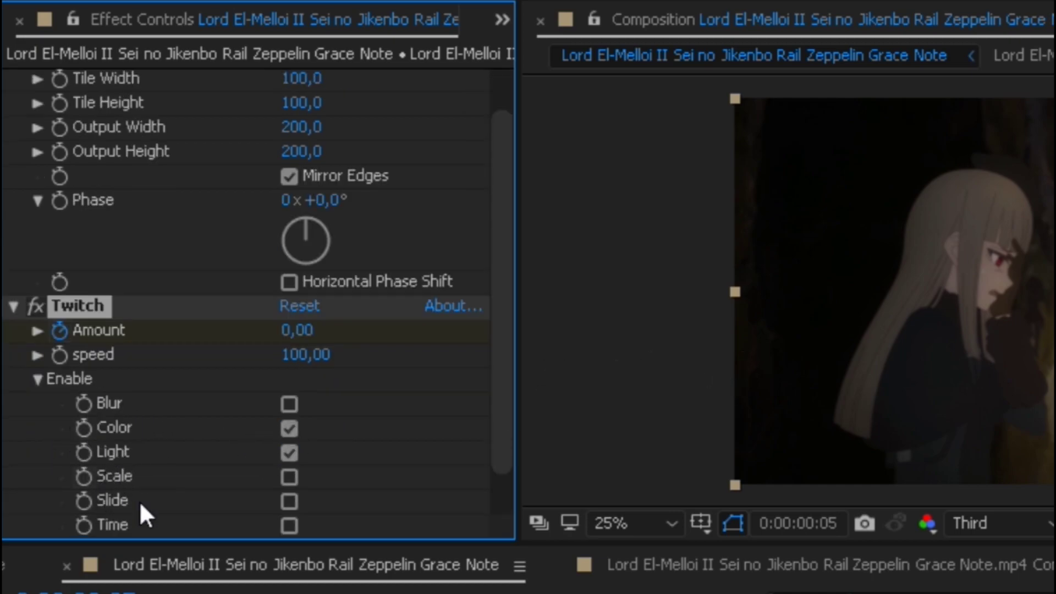
{"action": "left_click", "coordinate": [289, 525]}
{"action": "left_click", "coordinate": [290, 501]}
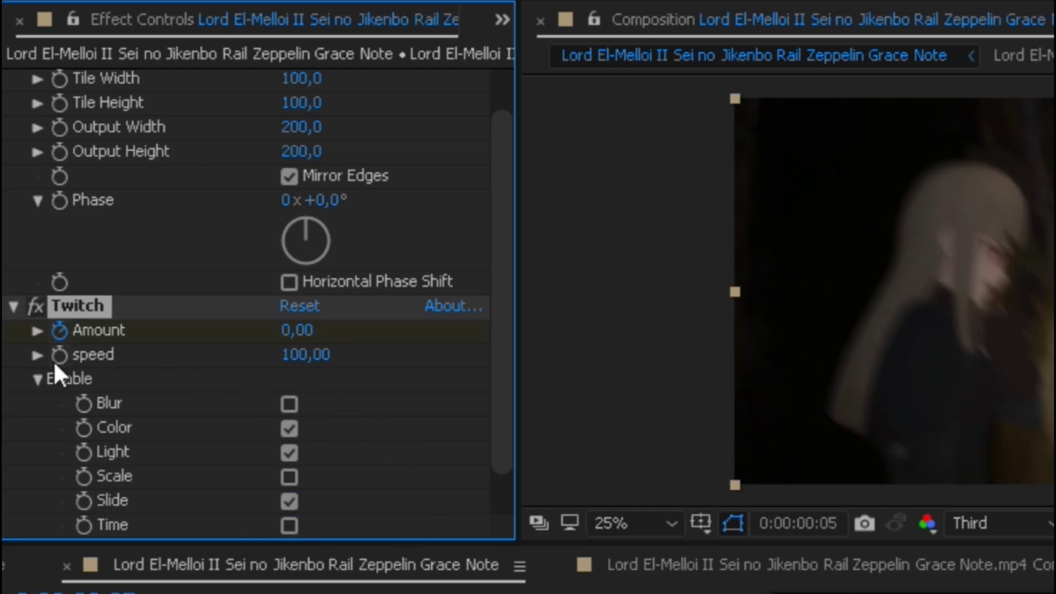
{"action": "left_click", "coordinate": [36, 379]}
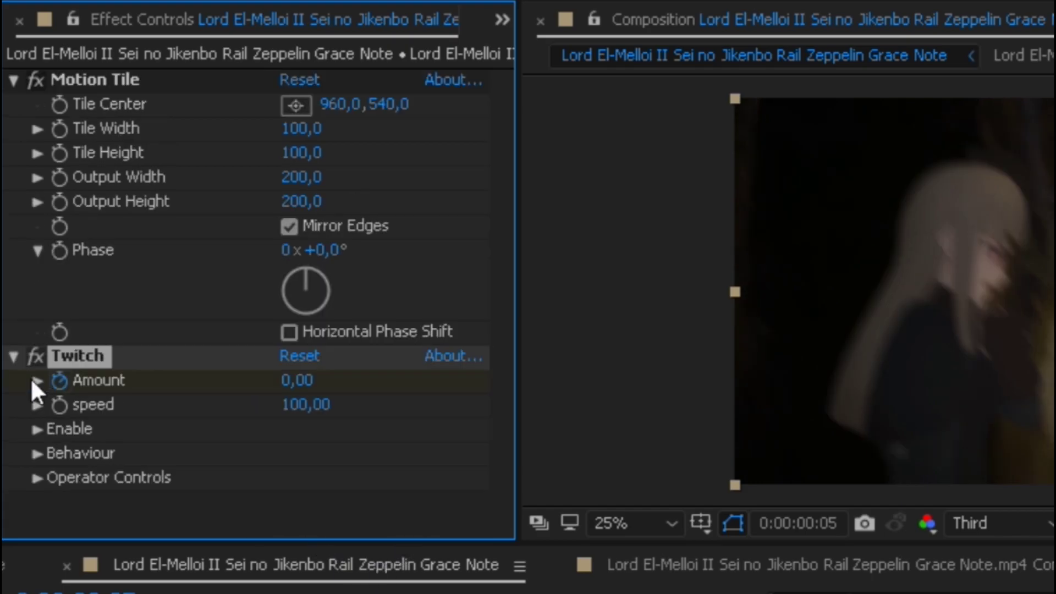
Step: Set Slide RGB Split to 20 in Twitch's Slide operator controls, then collapse Operator Controls
{"action": "left_click", "coordinate": [37, 477]}
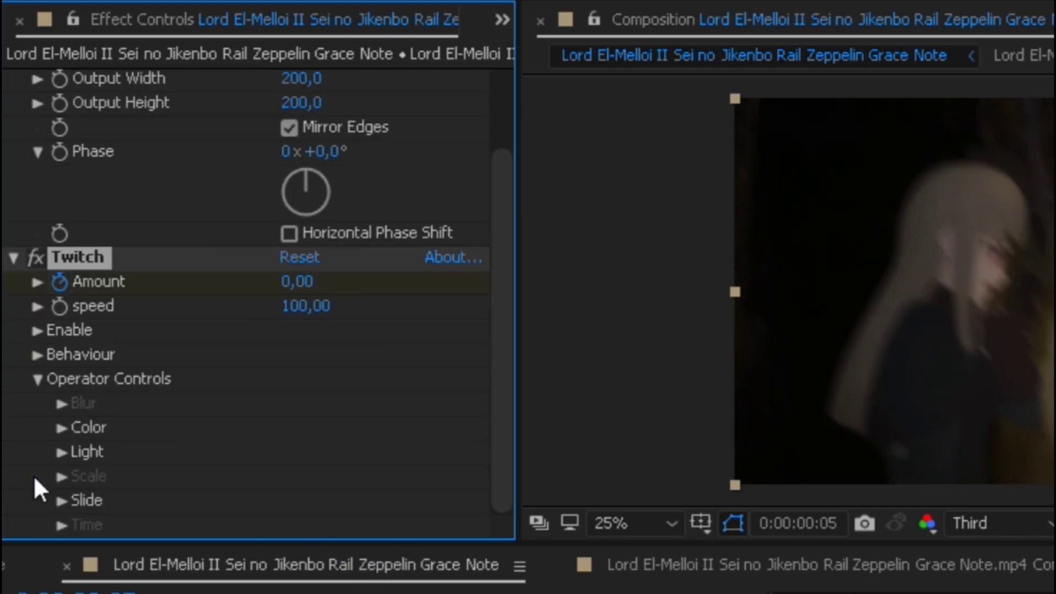
{"action": "left_click", "coordinate": [61, 500]}
{"action": "left_click", "coordinate": [287, 483]}
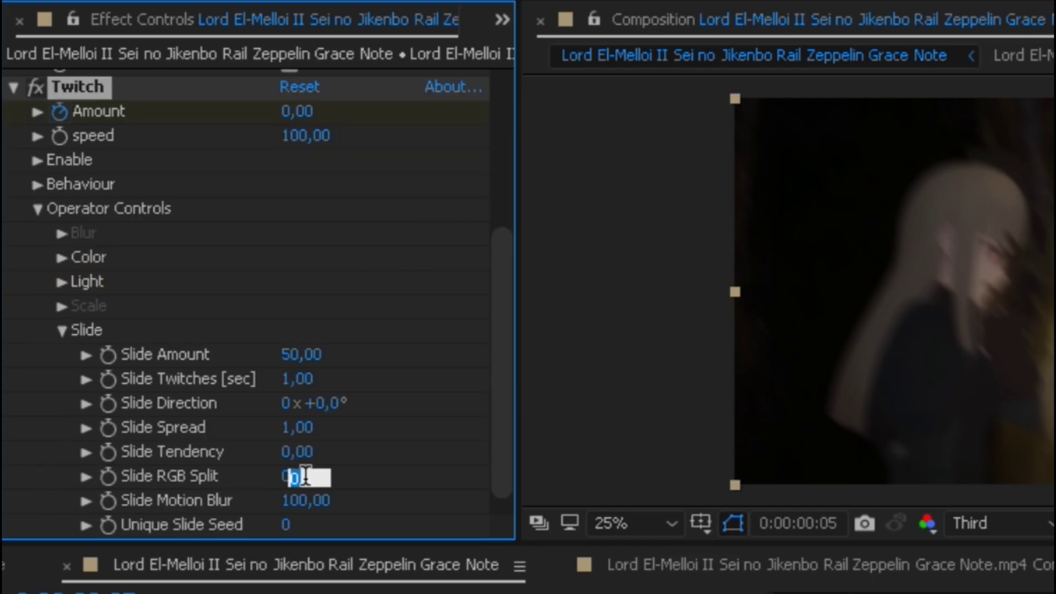
{"action": "type", "text": "20"}
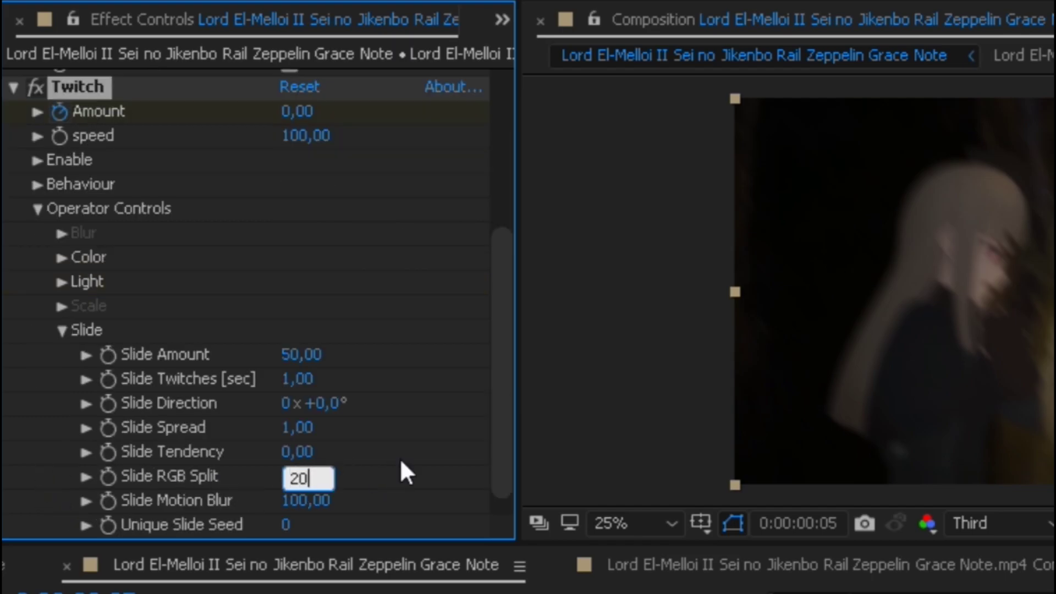
{"action": "key", "text": "Return"}
{"action": "scroll", "coordinate": [361, 381], "scroll_direction": "up", "scroll_amount": 3}
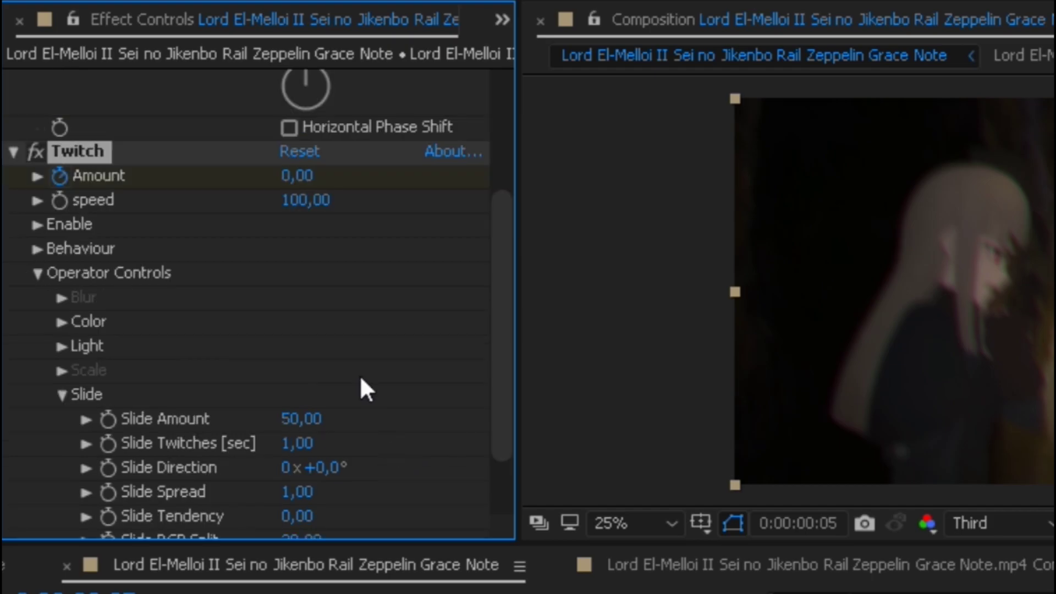
{"action": "left_click", "coordinate": [36, 273]}
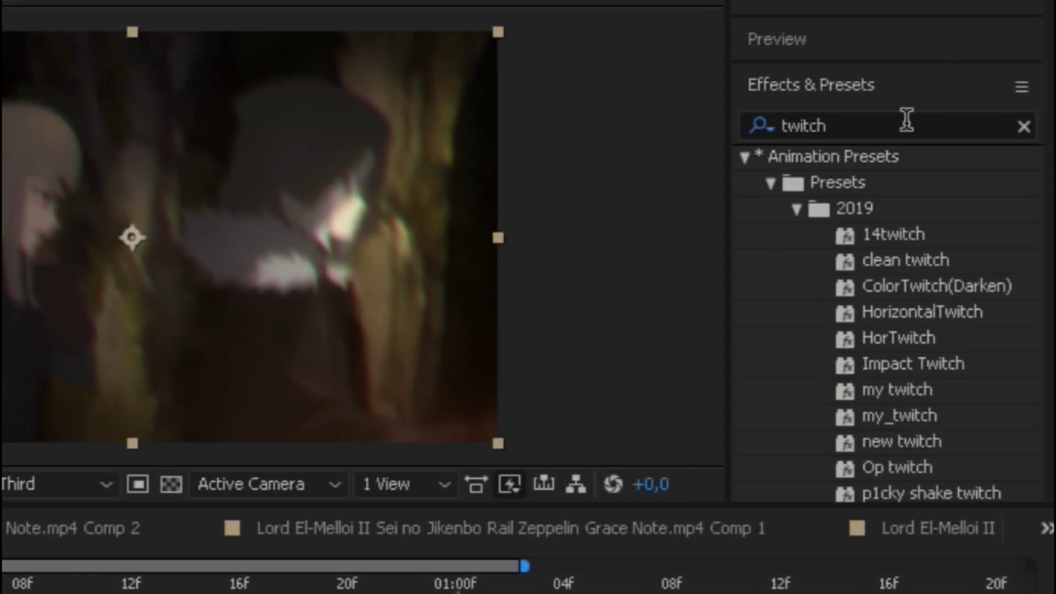
Step: Search the effects for "BCC Lens" and apply BCC Lens Blur OBS to the Comp 1 layer
{"action": "left_click", "coordinate": [905, 118]}
{"action": "type", "text": "BCC "}
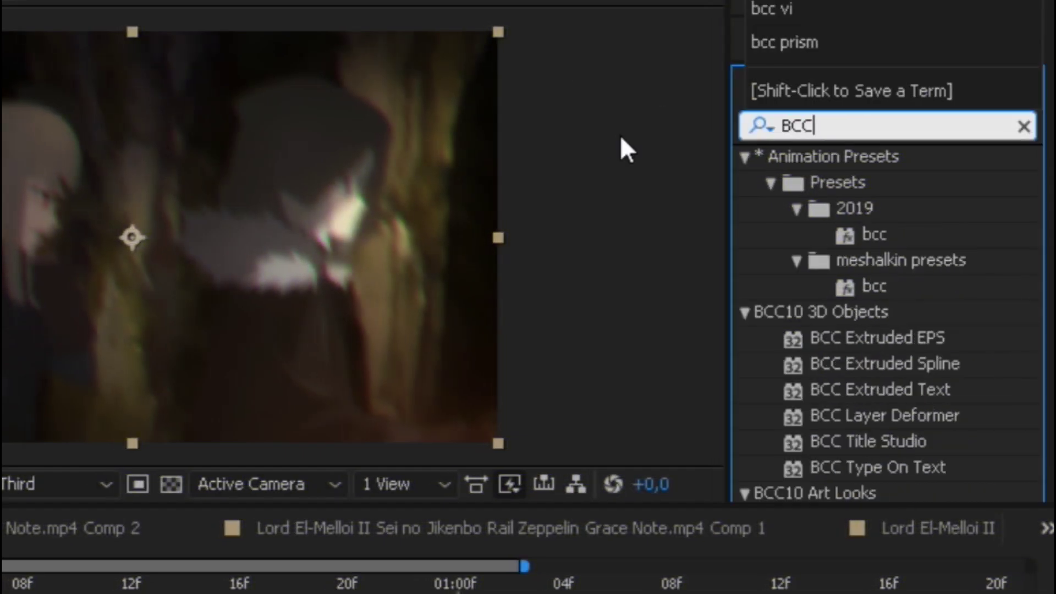
{"action": "type", "text": "Lens"}
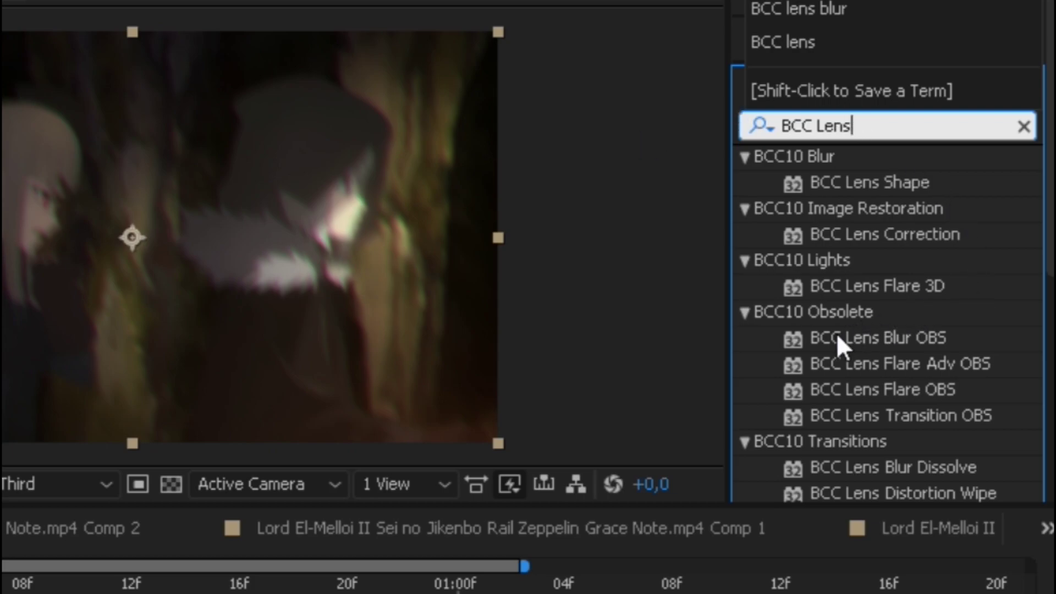
{"action": "left_click", "coordinate": [880, 338]}
{"action": "left_click_drag", "start_coordinate": [876, 332], "coordinate": [169, 460]}
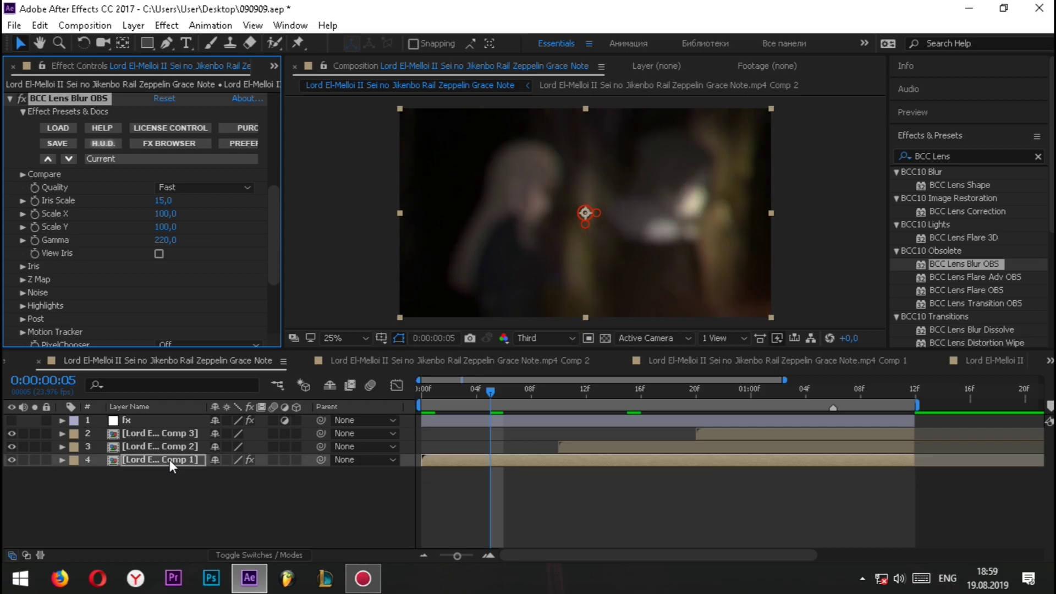
Step: Return to 0:00:00:00 and start keyframing the lens blur's Iris Scale with its value of 15
{"action": "left_click_drag", "start_coordinate": [482, 394], "coordinate": [365, 389]}
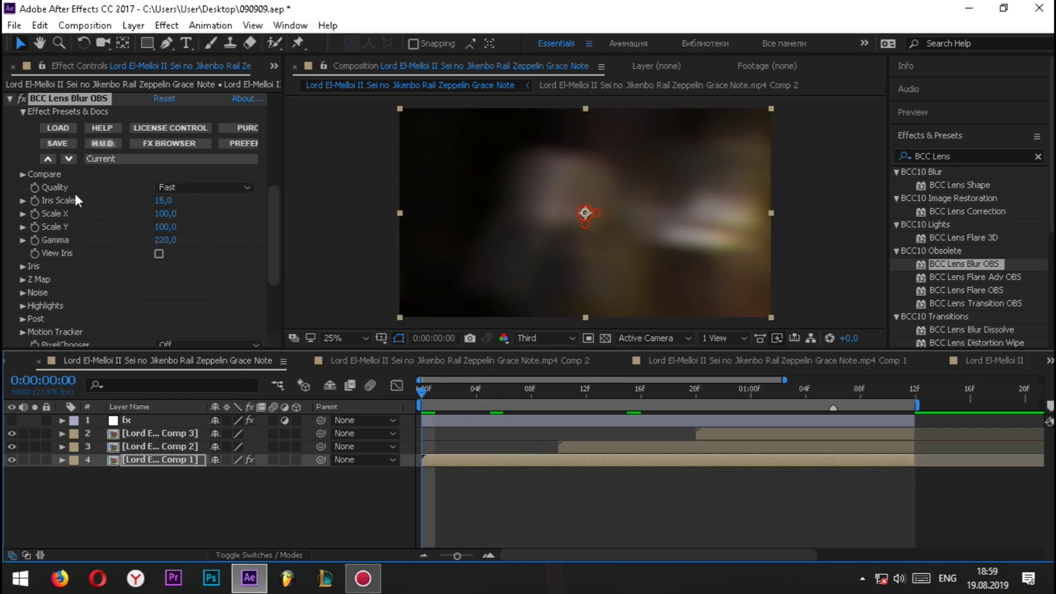
{"action": "left_click", "coordinate": [36, 198]}
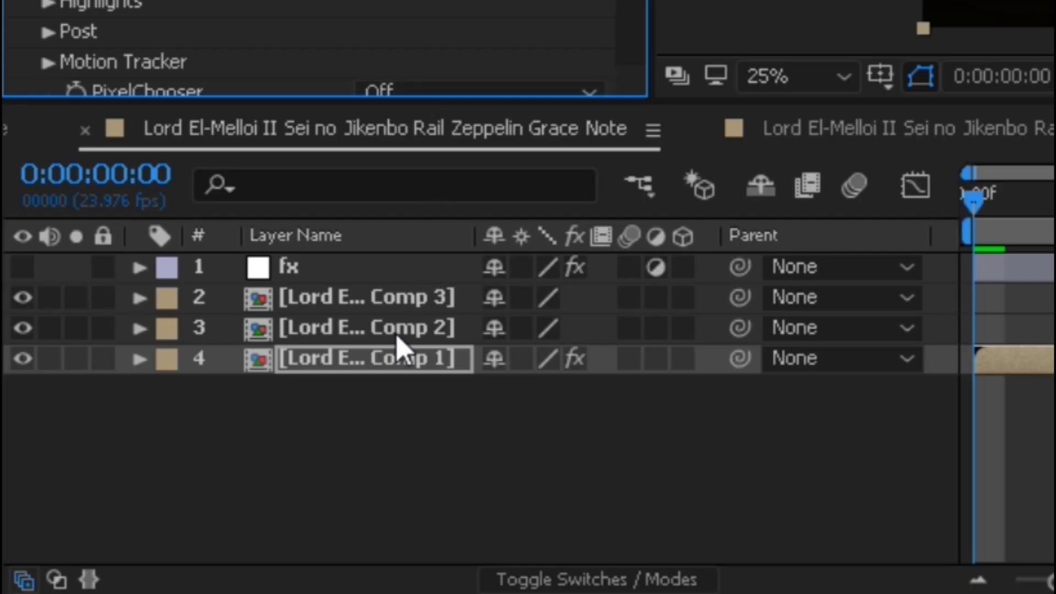
Step: Move forward 15 frames to 0:00:00:15 and set the lens blur's Iris Scale to 0
{"action": "left_click", "coordinate": [101, 175]}
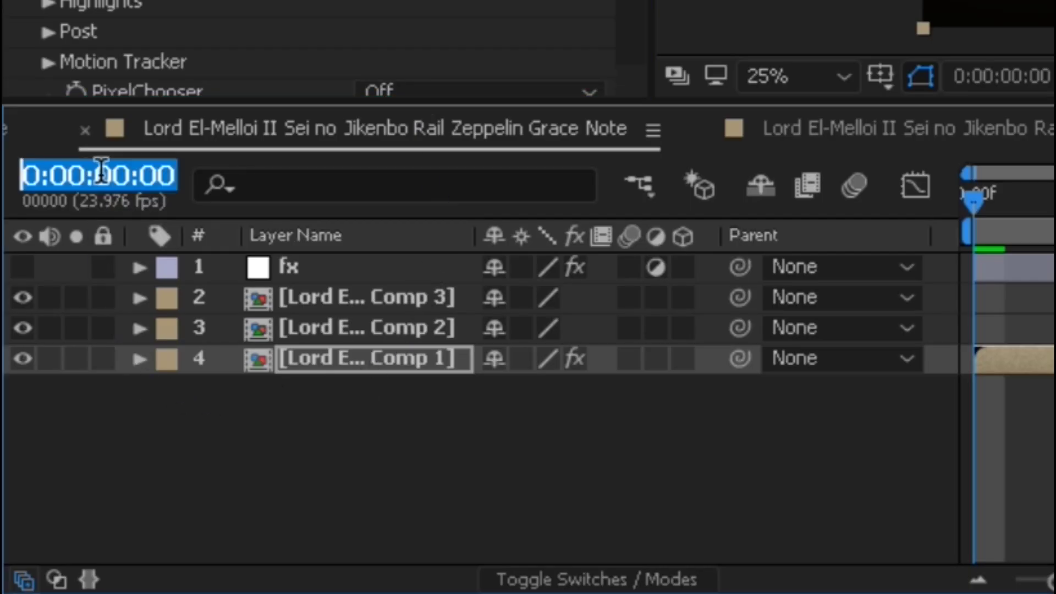
{"action": "type", "text": "+15"}
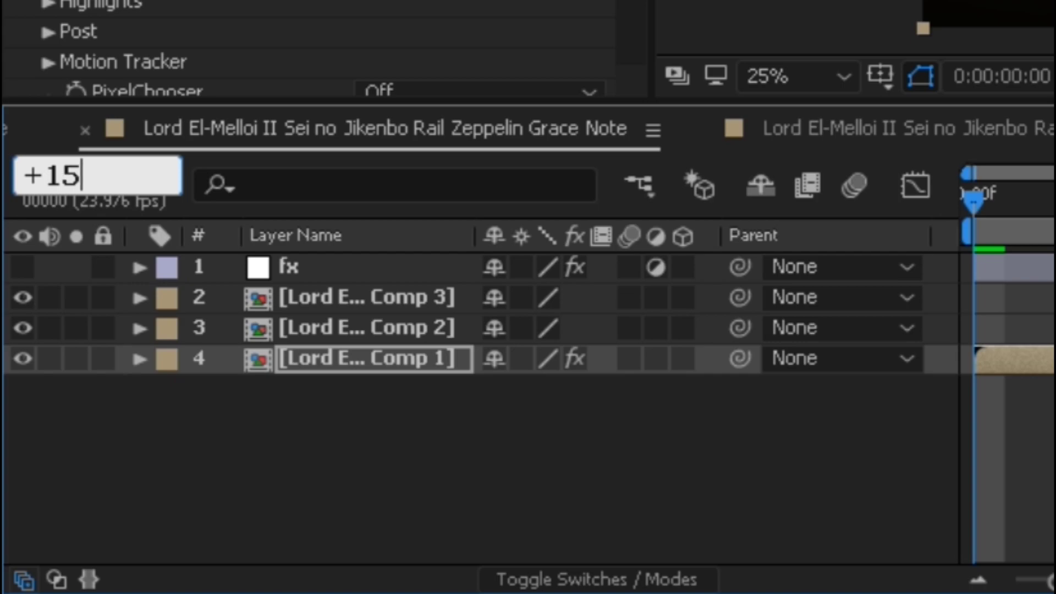
{"action": "key", "text": "Return"}
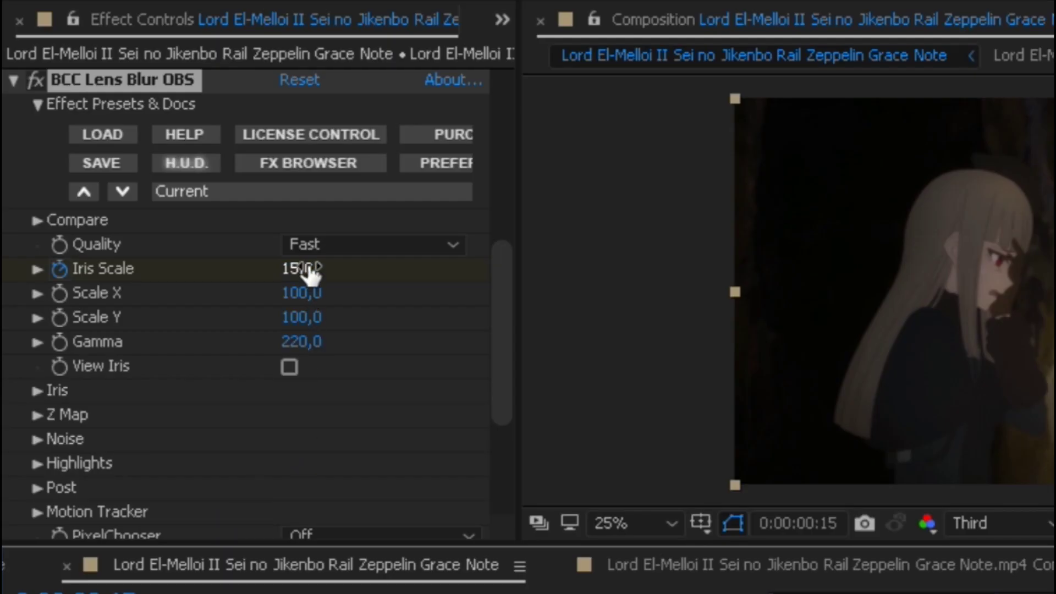
{"action": "left_click_drag", "start_coordinate": [310, 270], "coordinate": [231, 282]}
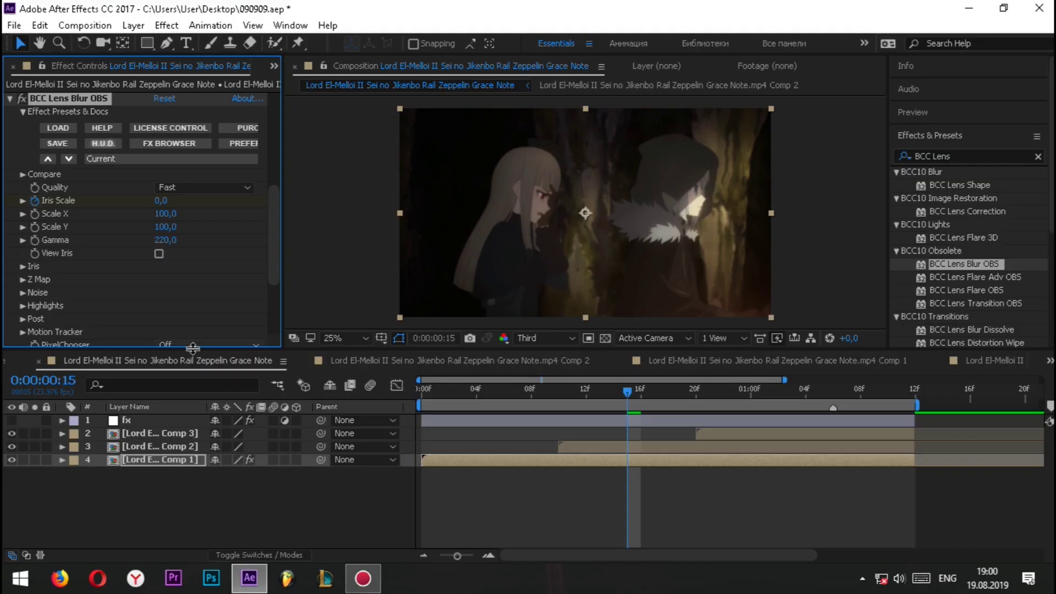
Step: Reveal all keyframes of the Comp 1 layer and apply Easy Ease to the Twitch Amount and Iris Scale keyframes
{"action": "left_click", "coordinate": [494, 464]}
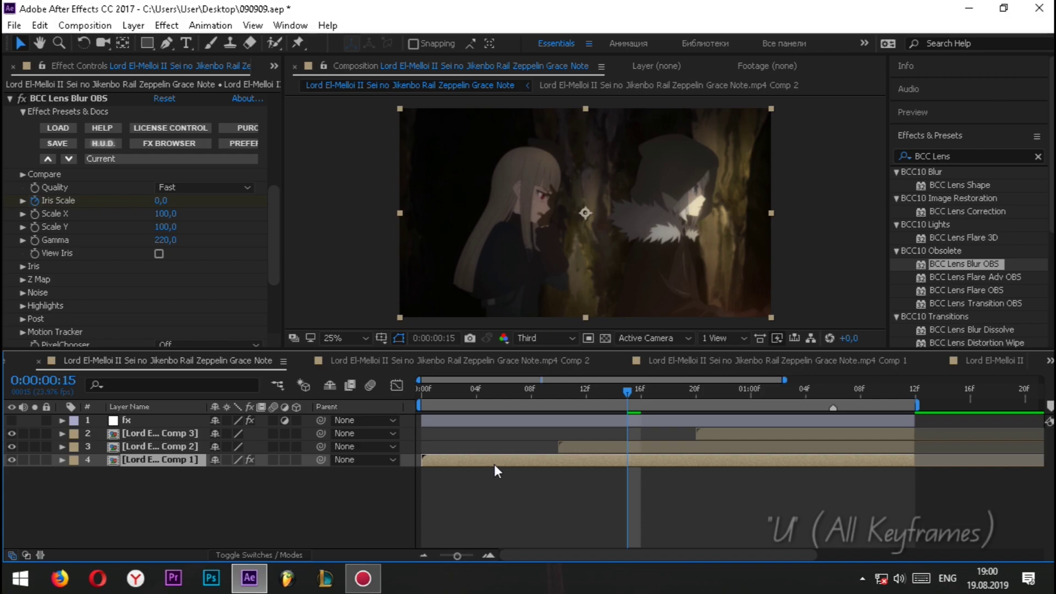
{"action": "key", "text": "u"}
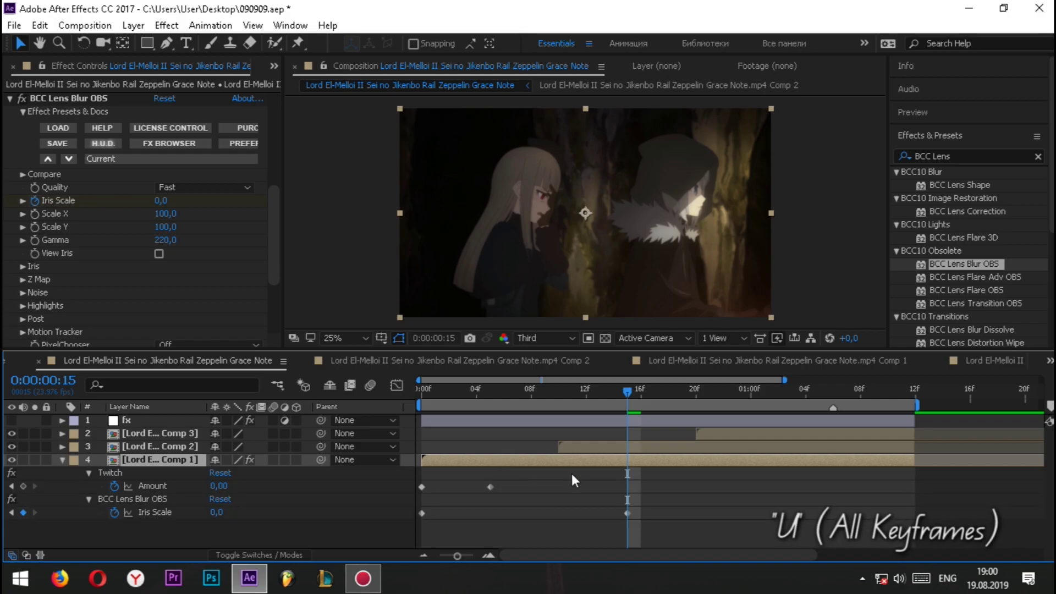
{"action": "left_click_drag", "start_coordinate": [695, 472], "coordinate": [404, 520]}
{"action": "key", "text": "F9"}
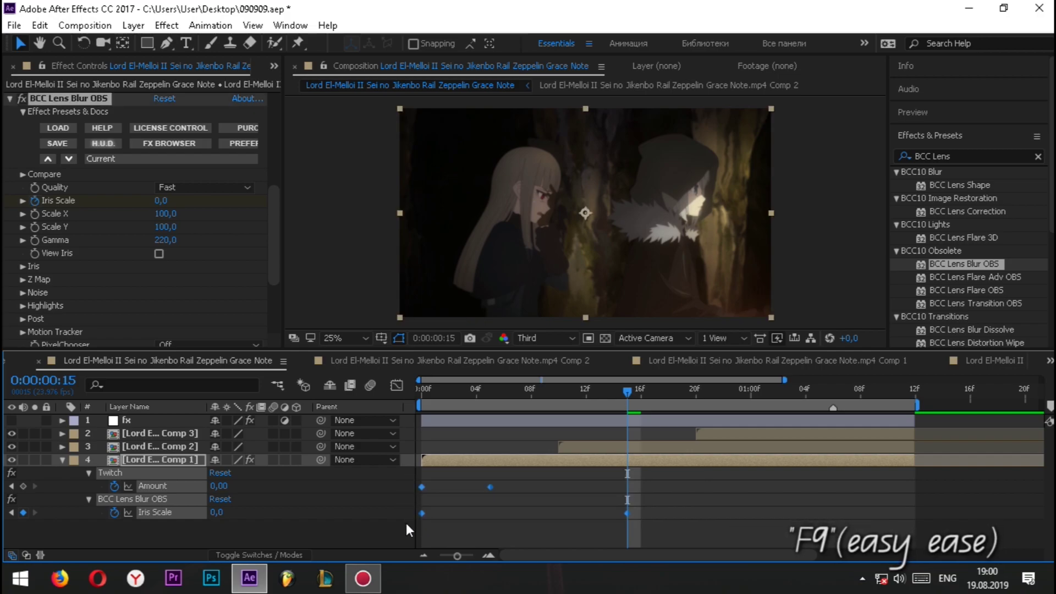
Step: Reshape the Twitch Amount value curve so it drops steeply from the first keyframe and flattens into the second
{"action": "left_click_drag", "start_coordinate": [549, 488], "coordinate": [397, 501]}
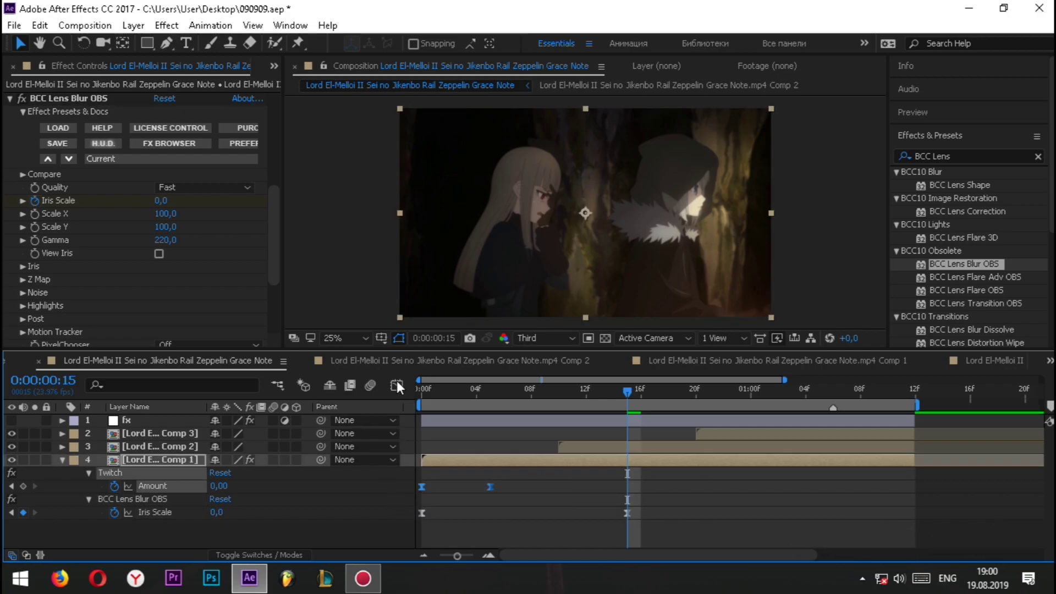
{"action": "left_click", "coordinate": [397, 385]}
{"action": "left_click_drag", "start_coordinate": [526, 453], "coordinate": [448, 525]}
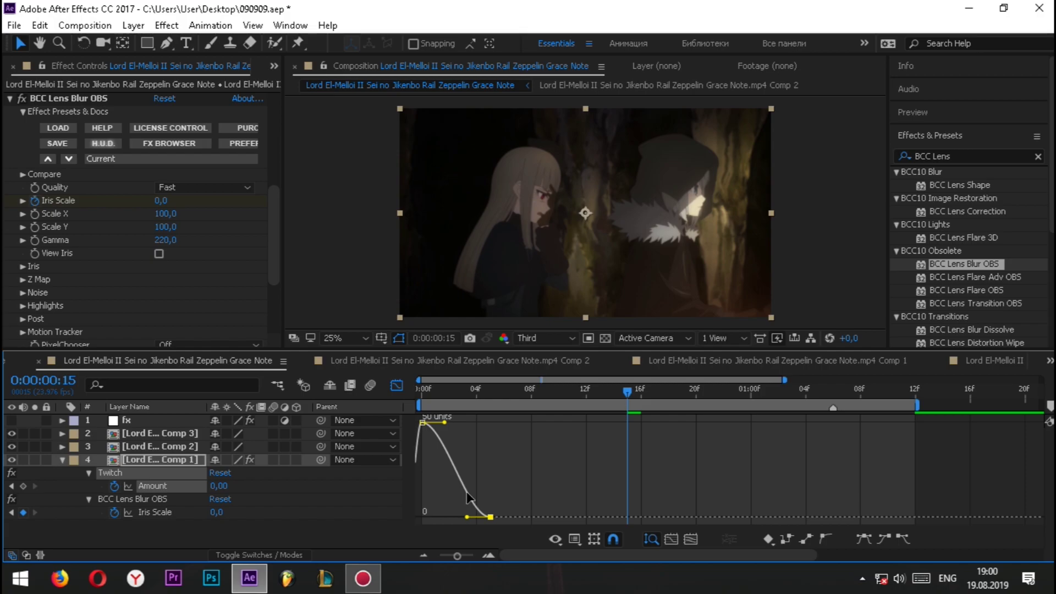
{"action": "left_click_drag", "start_coordinate": [444, 422], "coordinate": [447, 517]}
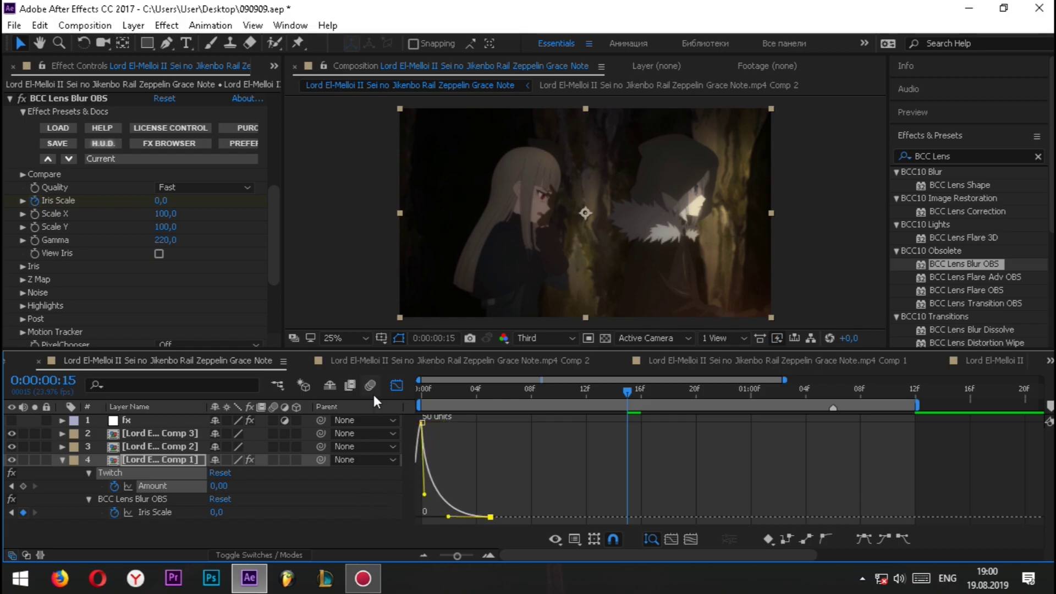
Step: Reshape the Iris Scale value curve to fall sharply from its first keyframe and level out gradually, then leave the Graph Editor
{"action": "left_click", "coordinate": [396, 385]}
{"action": "left_click_drag", "start_coordinate": [678, 505], "coordinate": [407, 516]}
{"action": "left_click", "coordinate": [397, 385]}
{"action": "left_click_drag", "start_coordinate": [655, 420], "coordinate": [485, 498]}
{"action": "key", "text": "ctrl+z"}
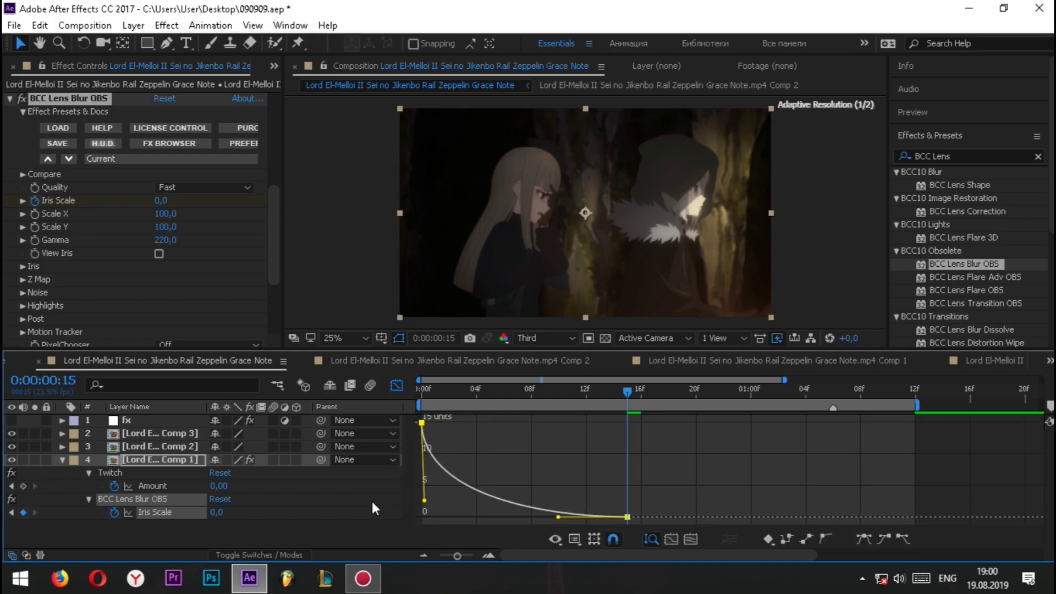
{"action": "left_click_drag", "start_coordinate": [558, 517], "coordinate": [520, 516]}
{"action": "left_click", "coordinate": [397, 385]}
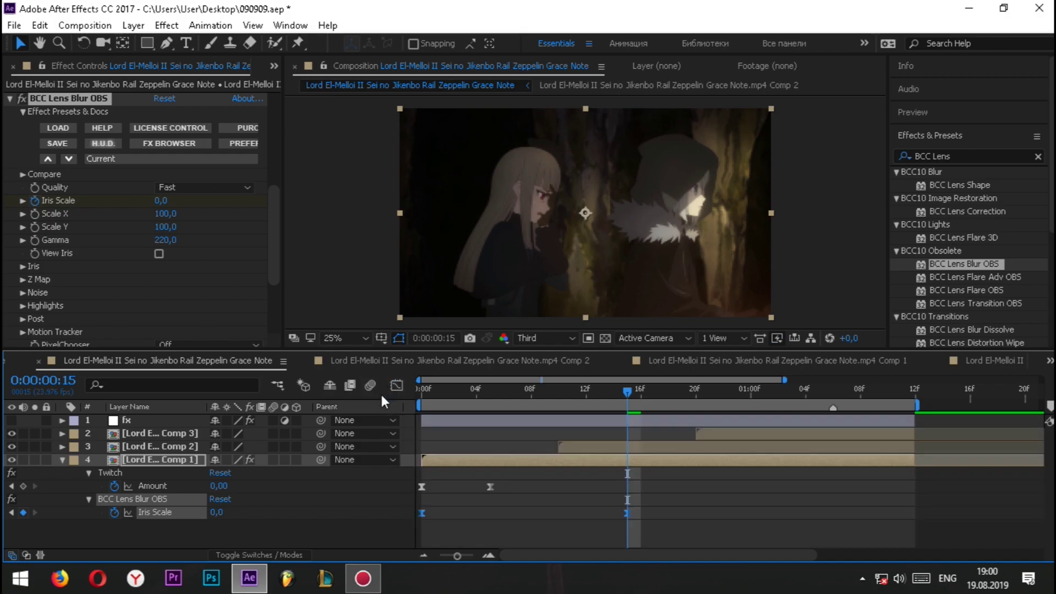
Step: At 0:00:00:00, start keyframing the Comp 1 layer's Scale and set it to 150%
{"action": "left_click", "coordinate": [534, 517]}
{"action": "left_click_drag", "start_coordinate": [470, 393], "coordinate": [395, 411]}
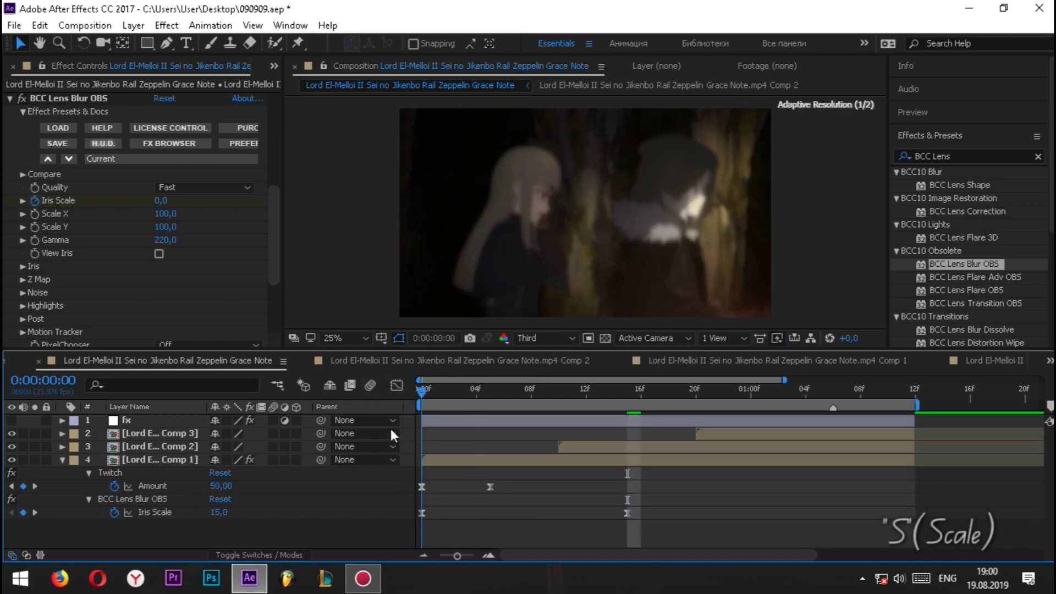
{"action": "left_click", "coordinate": [173, 459]}
{"action": "key", "text": "s"}
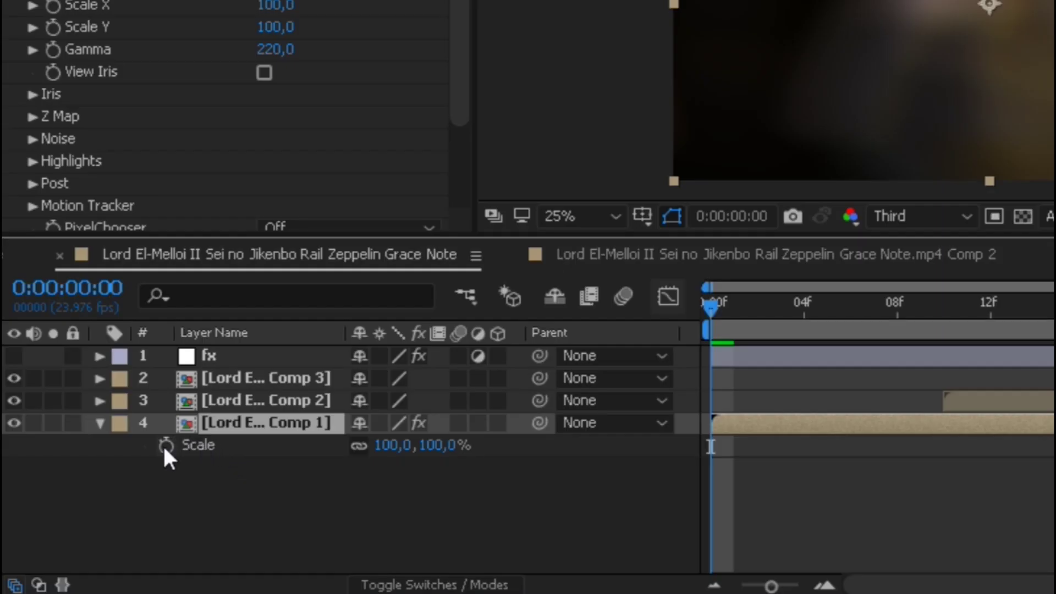
{"action": "left_click", "coordinate": [165, 444]}
{"action": "left_click", "coordinate": [445, 445]}
{"action": "type", "text": "1"}
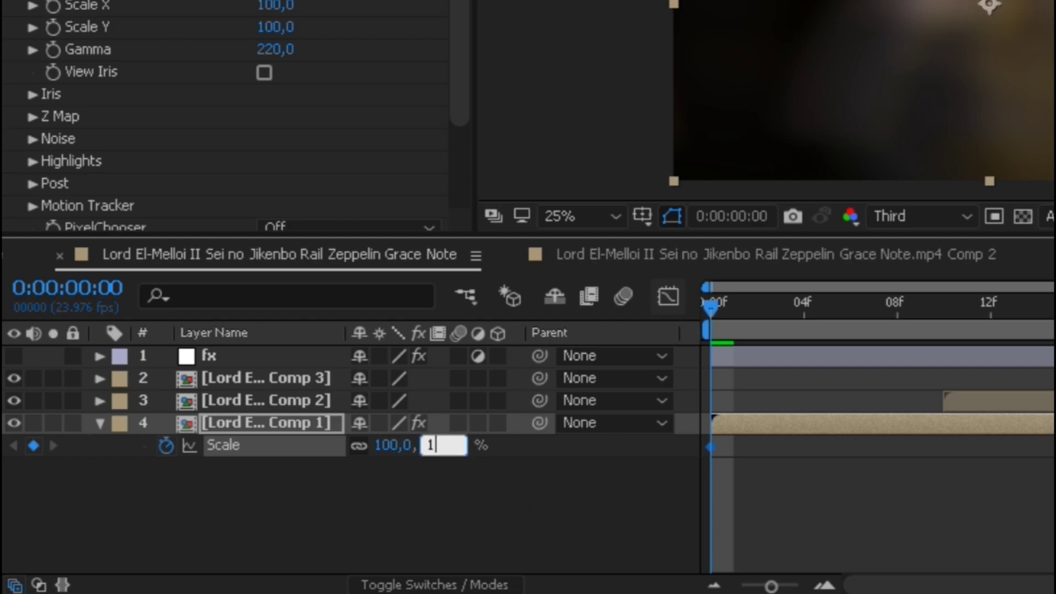
{"action": "type", "text": "50"}
{"action": "key", "text": "Return"}
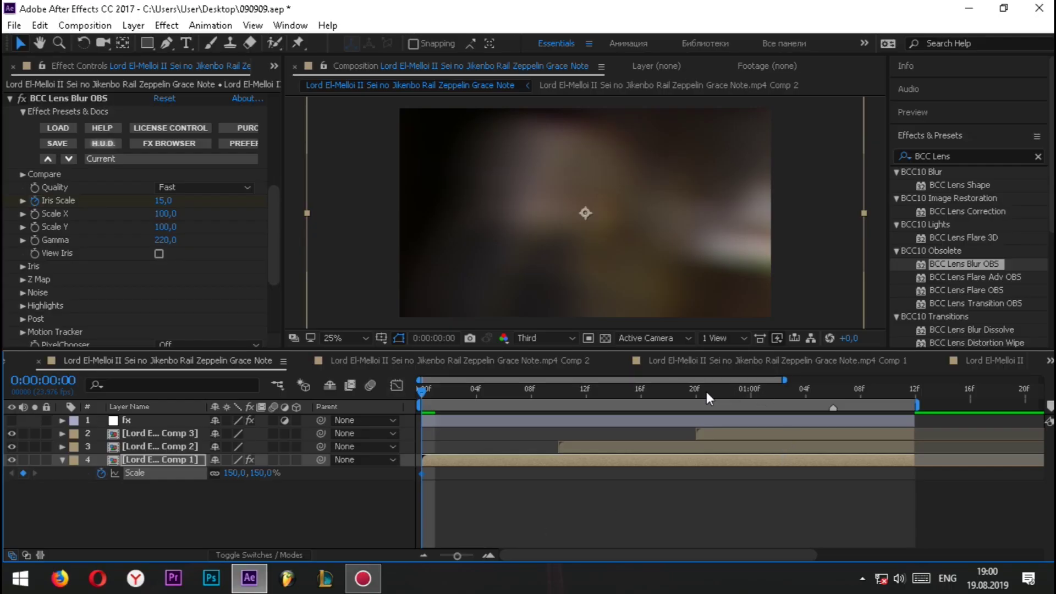
Step: Add a Scale keyframe of 100% to the Comp 1 layer at 0:00:01:06
{"action": "left_click_drag", "start_coordinate": [707, 392], "coordinate": [832, 395]}
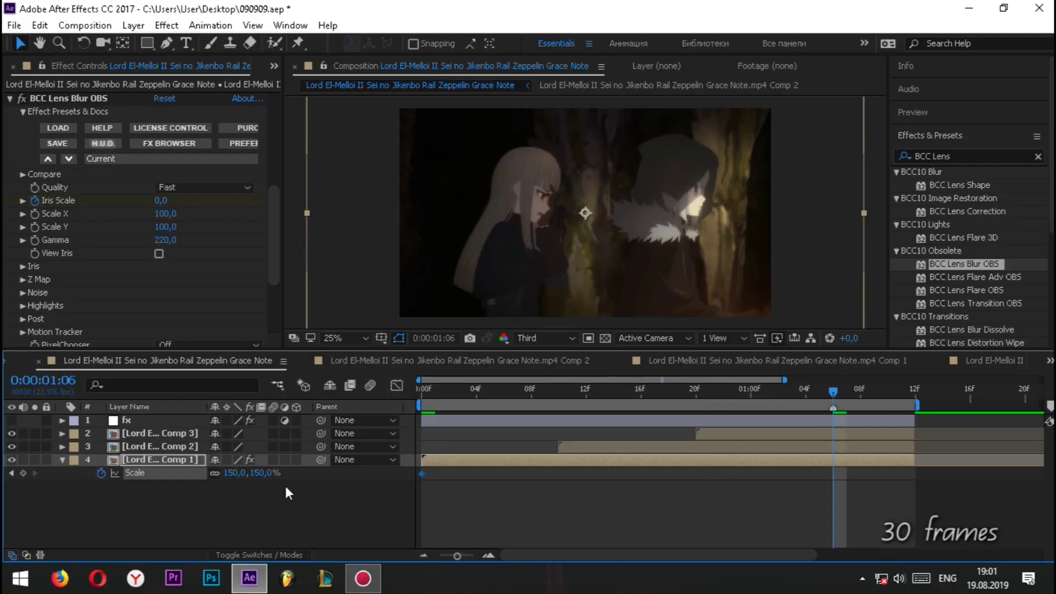
{"action": "left_click", "coordinate": [260, 473]}
{"action": "type", "text": "100"}
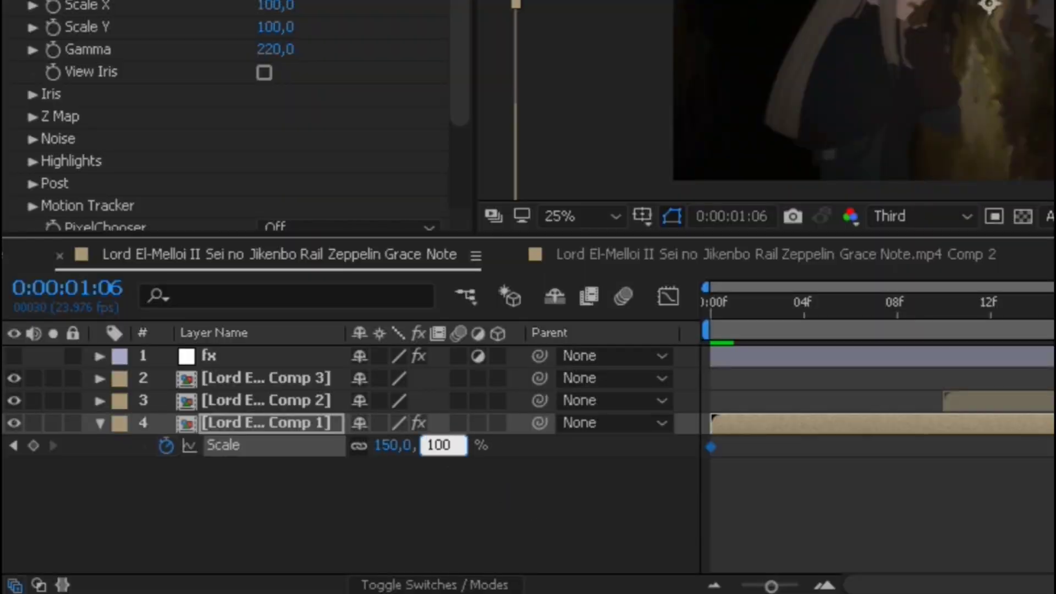
{"action": "key", "text": "Return"}
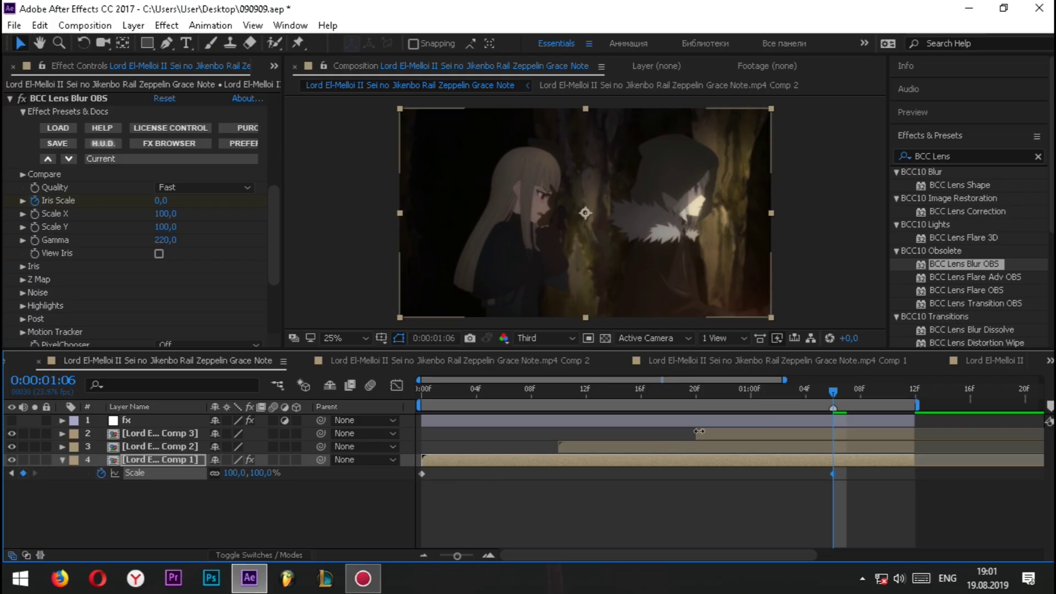
Step: Add a Scale keyframe of 70% to the Comp 1 layer at 0:00:01:12
{"action": "left_click_drag", "start_coordinate": [859, 391], "coordinate": [912, 393]}
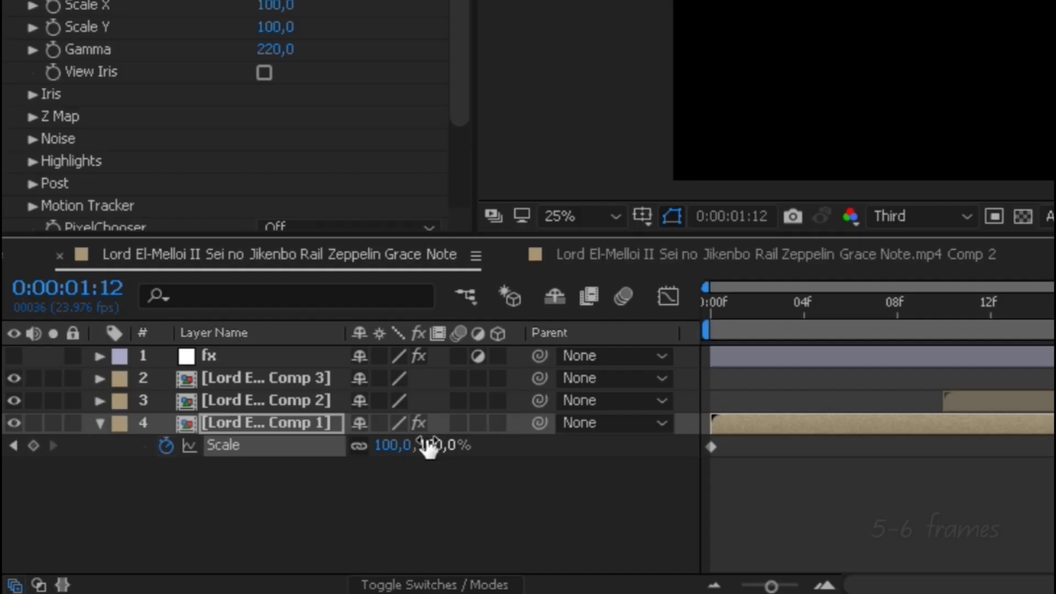
{"action": "left_click", "coordinate": [257, 472]}
{"action": "left_click", "coordinate": [431, 443]}
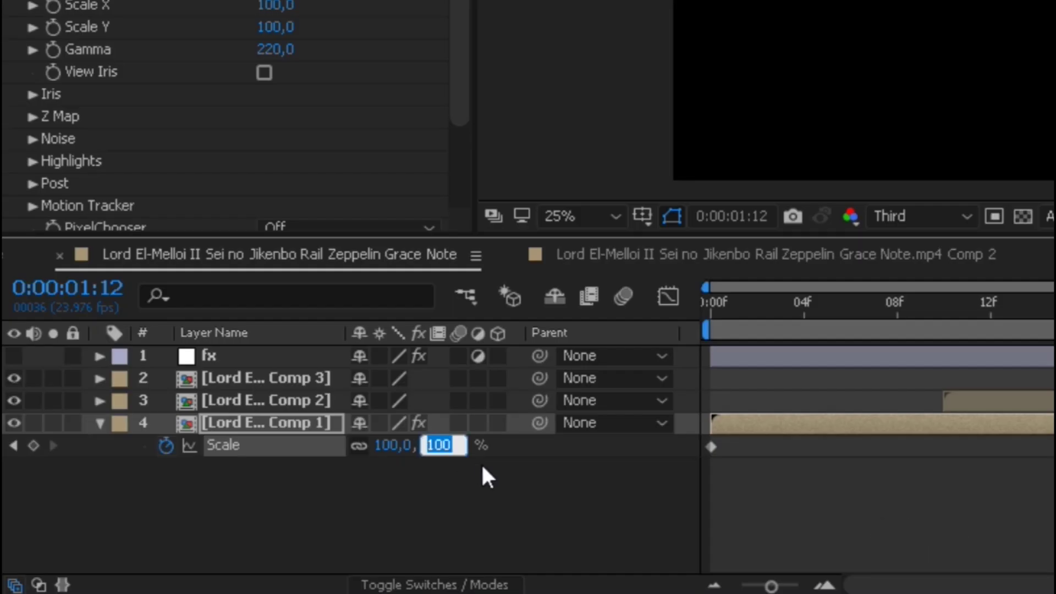
{"action": "type", "text": "70"}
{"action": "left_click", "coordinate": [497, 515]}
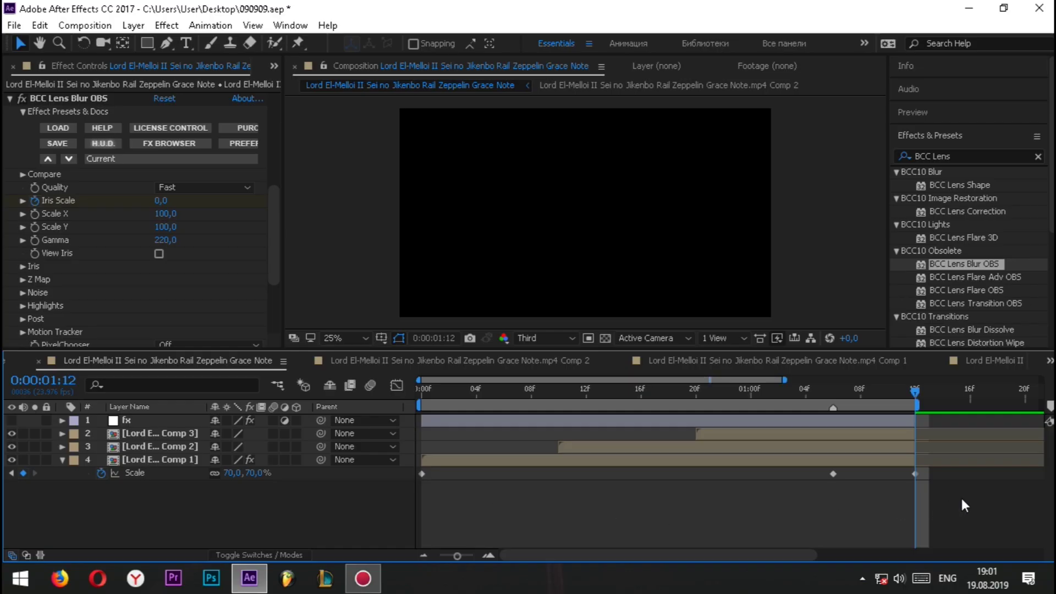
Step: Easy Ease the three Scale keyframes and shape their value curve with a steep start, flat middle and sharp drop at the end
{"action": "left_click_drag", "start_coordinate": [961, 500], "coordinate": [395, 470]}
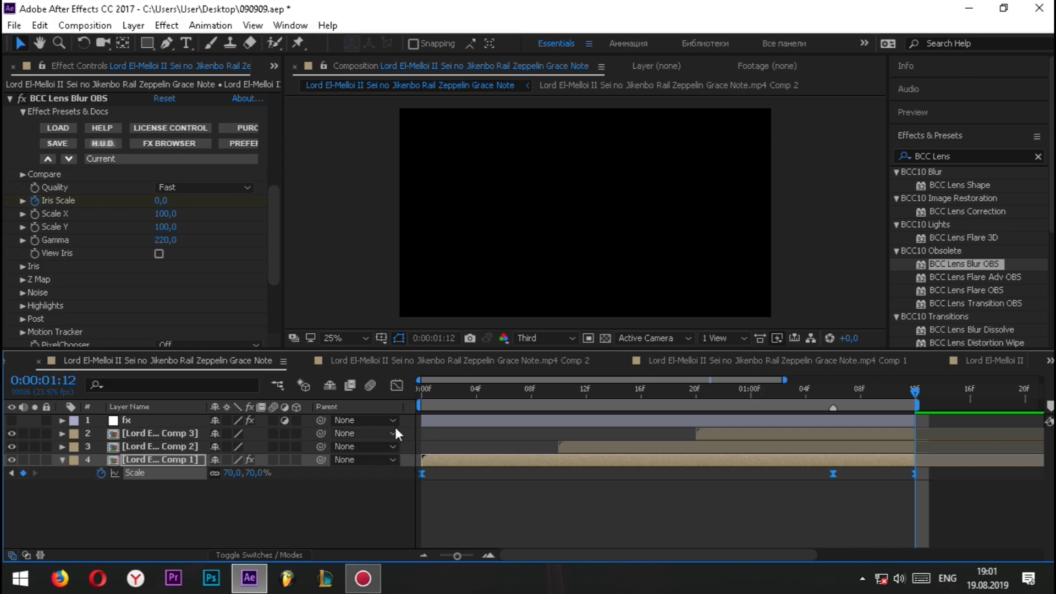
{"action": "left_click", "coordinate": [398, 385]}
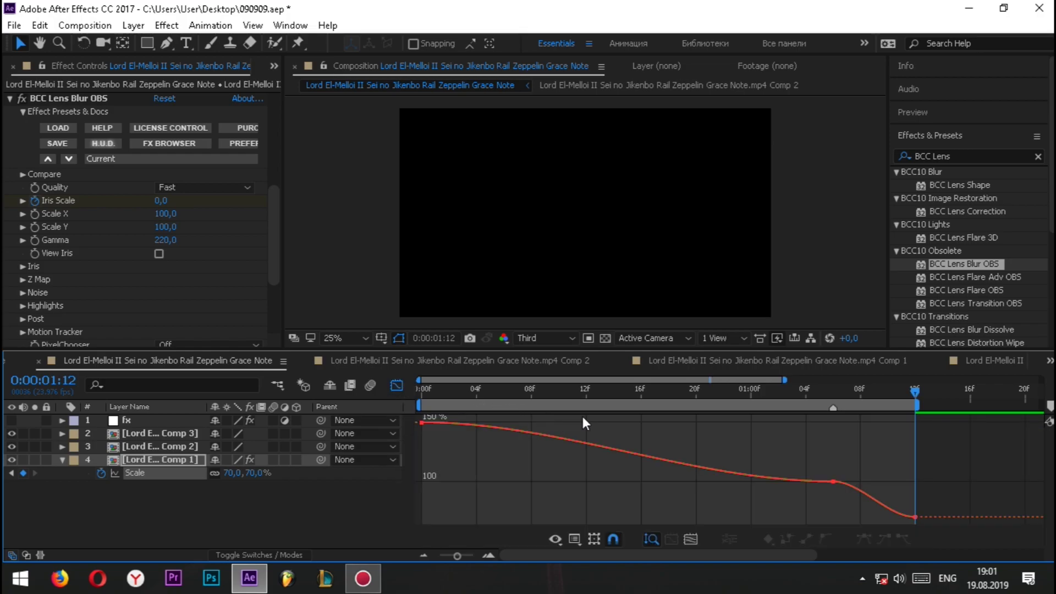
{"action": "left_click_drag", "start_coordinate": [906, 418], "coordinate": [384, 504]}
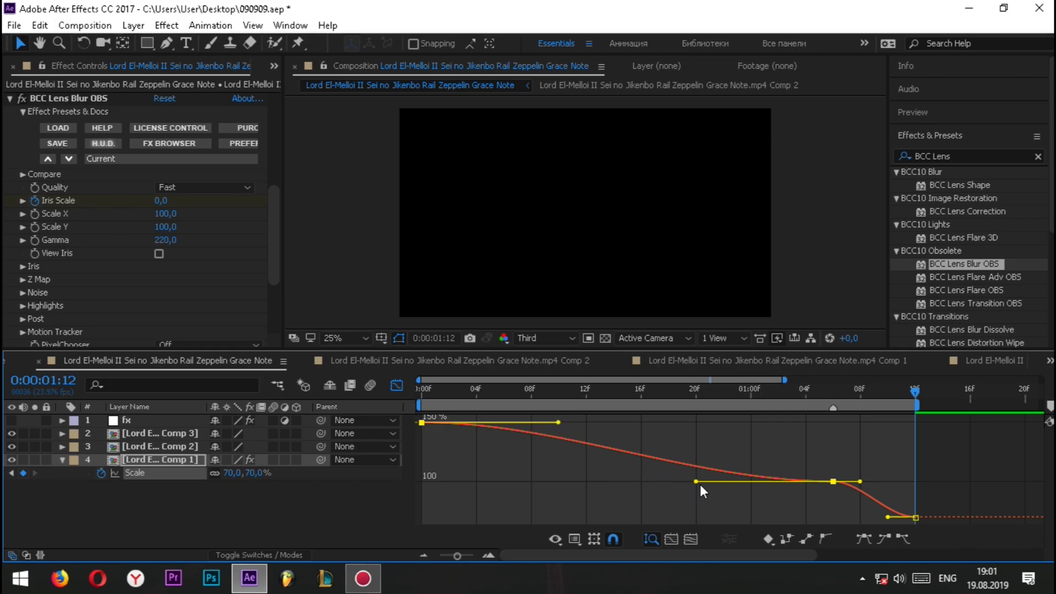
{"action": "left_click_drag", "start_coordinate": [559, 423], "coordinate": [573, 423]}
{"action": "left_click_drag", "start_coordinate": [848, 459], "coordinate": [801, 492]}
{"action": "left_click_drag", "start_coordinate": [696, 481], "coordinate": [641, 481]}
{"action": "left_click_drag", "start_coordinate": [874, 481], "coordinate": [864, 450]}
{"action": "left_click_drag", "start_coordinate": [888, 517], "coordinate": [912, 493]}
{"action": "left_click_drag", "start_coordinate": [864, 450], "coordinate": [825, 488]}
{"action": "left_click", "coordinate": [571, 423]}
{"action": "left_click_drag", "start_coordinate": [572, 423], "coordinate": [424, 485]}
{"action": "left_click_drag", "start_coordinate": [839, 506], "coordinate": [896, 484]}
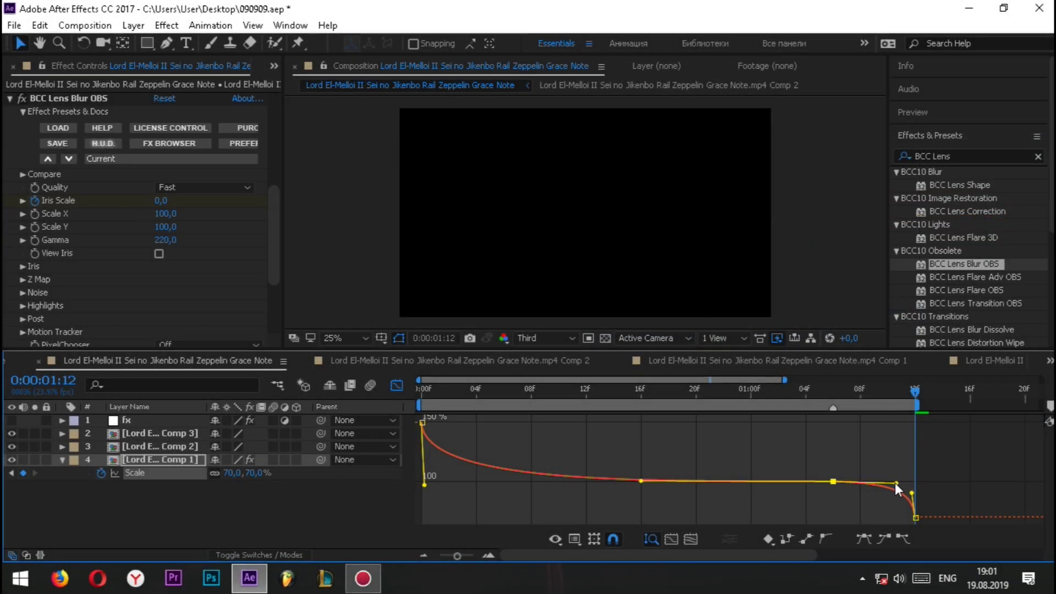
{"action": "left_click", "coordinate": [794, 487]}
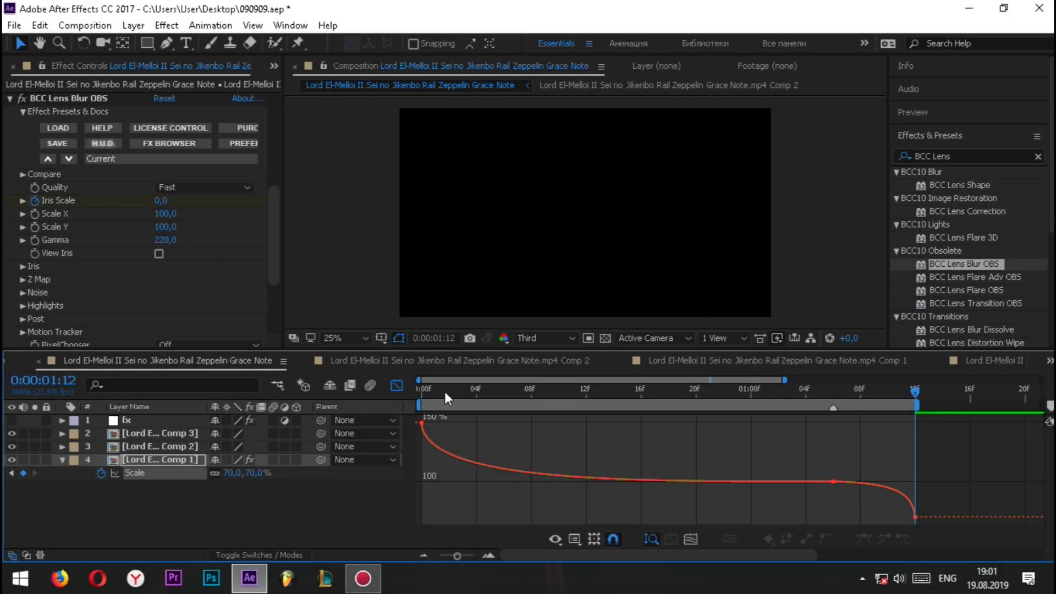
Step: Leave the Graph Editor and copy the Twitch effect with its keyframes from the Comp 1 layer to the Comp 2 layer
{"action": "left_click_drag", "start_coordinate": [434, 396], "coordinate": [833, 432]}
{"action": "left_click_drag", "start_coordinate": [593, 409], "coordinate": [393, 409]}
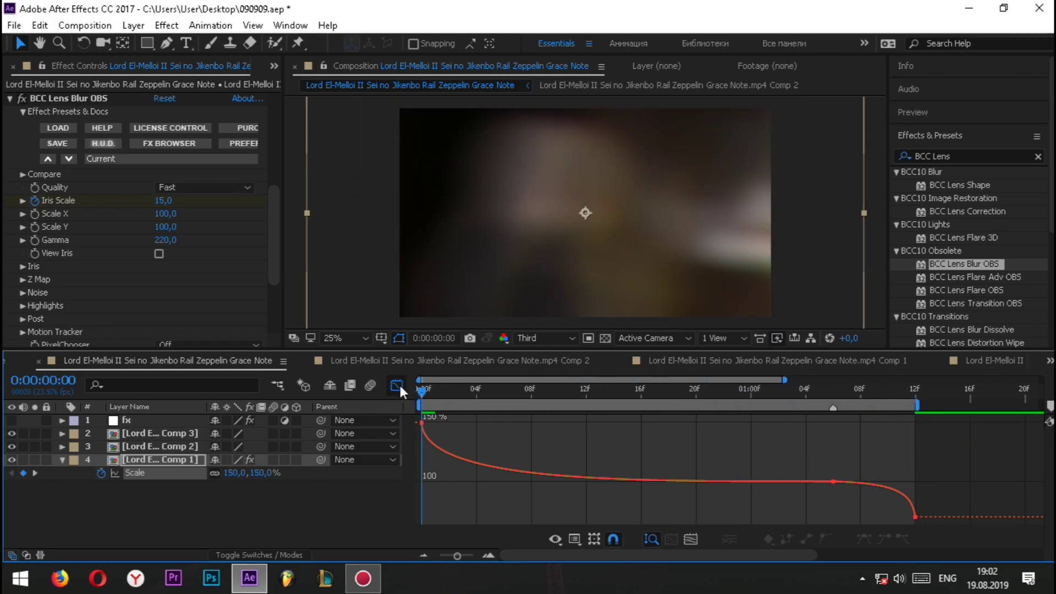
{"action": "left_click", "coordinate": [398, 385]}
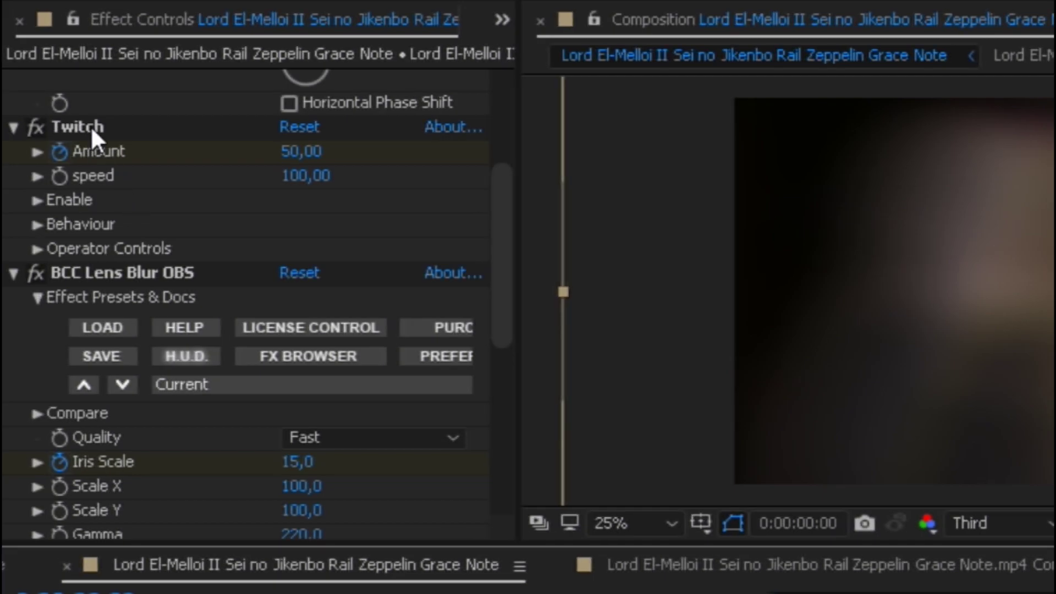
{"action": "left_click", "coordinate": [91, 125]}
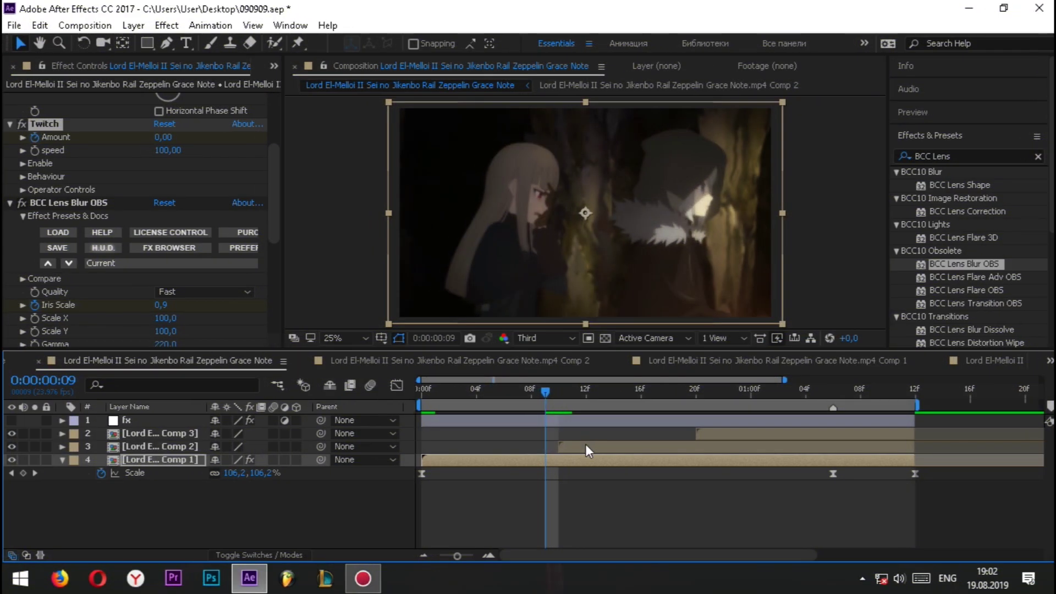
{"action": "left_click", "coordinate": [588, 444]}
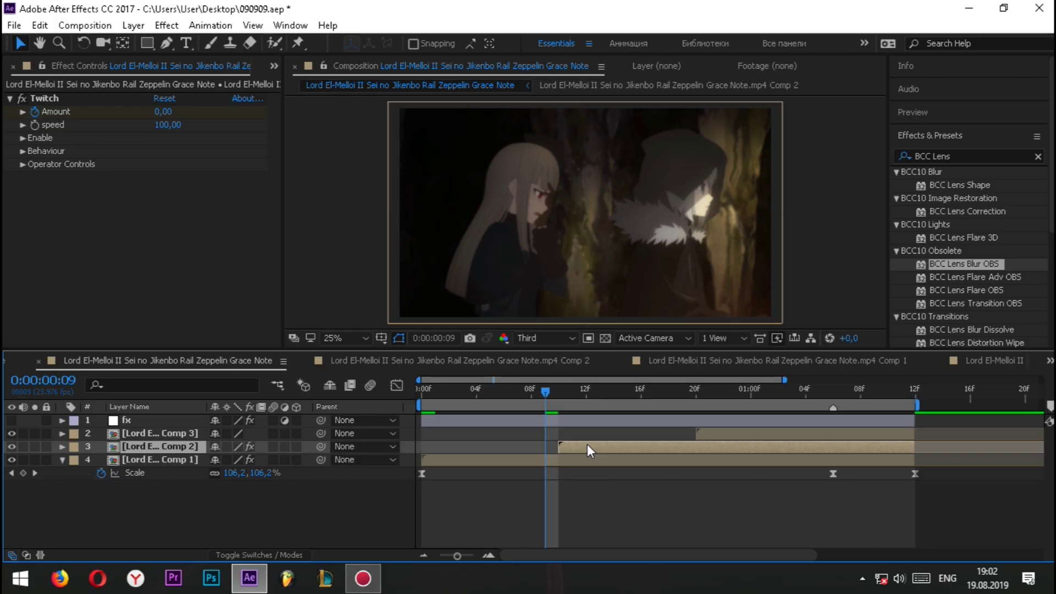
Step: At 0:00:00:10, start keyframing the Comp 2 layer's Scale and set it to 60%
{"action": "key", "text": "s"}
{"action": "key", "text": "Page_Down"}
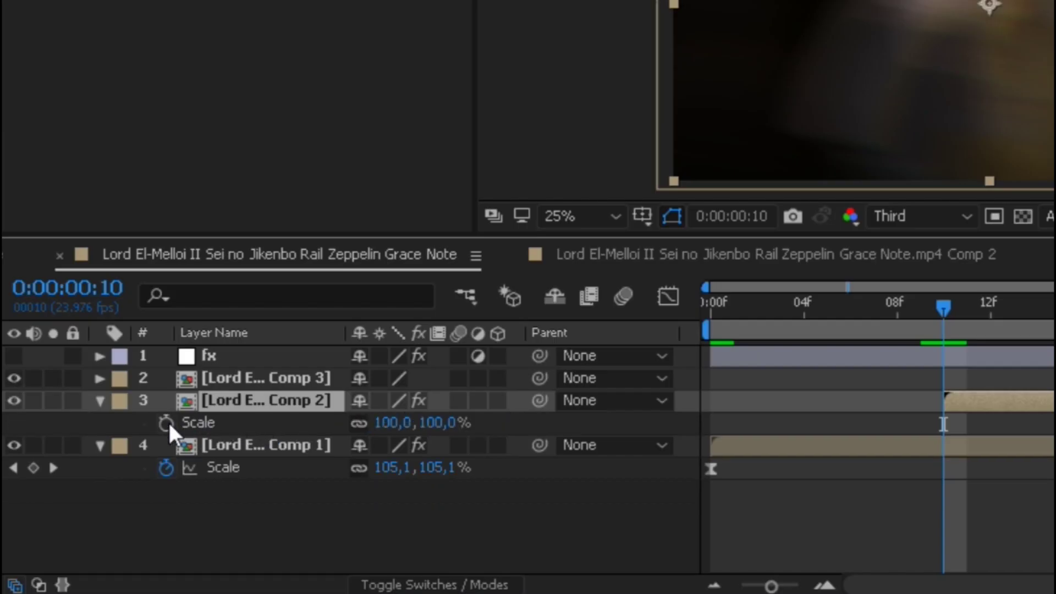
{"action": "left_click", "coordinate": [168, 424]}
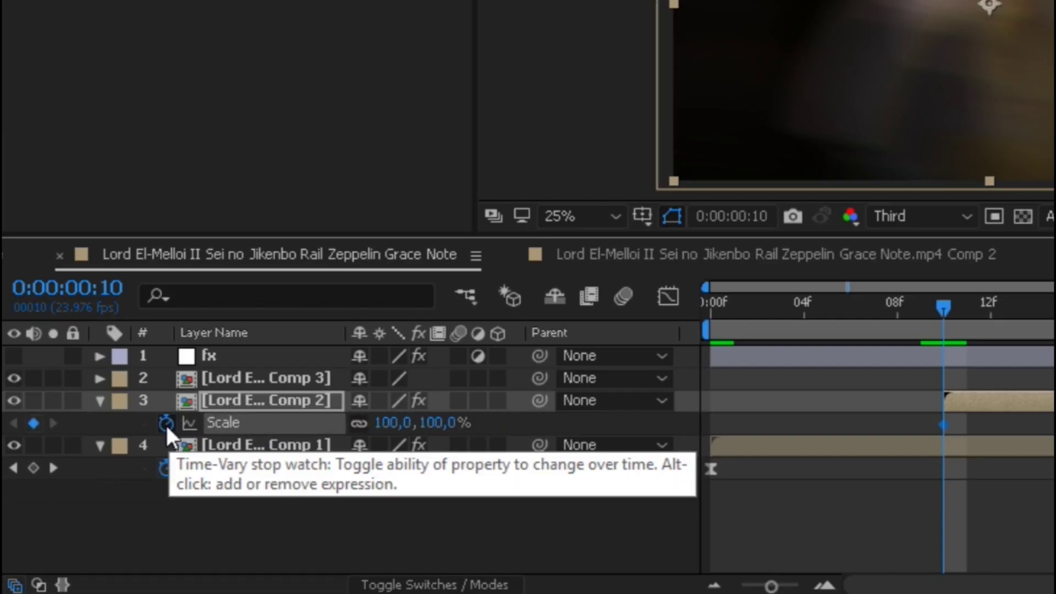
{"action": "left_click", "coordinate": [442, 423]}
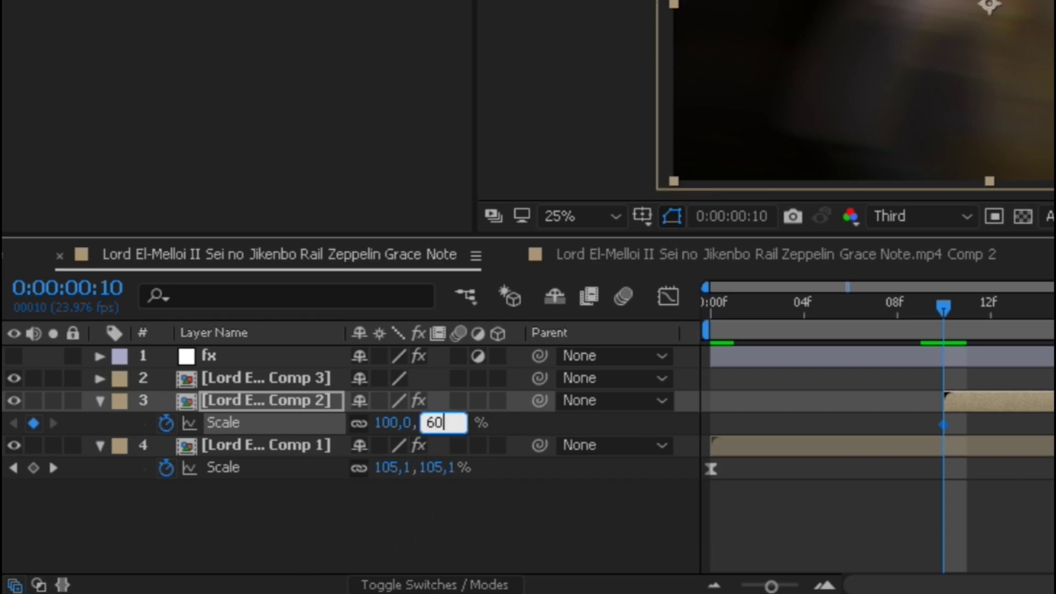
{"action": "key", "text": "Return"}
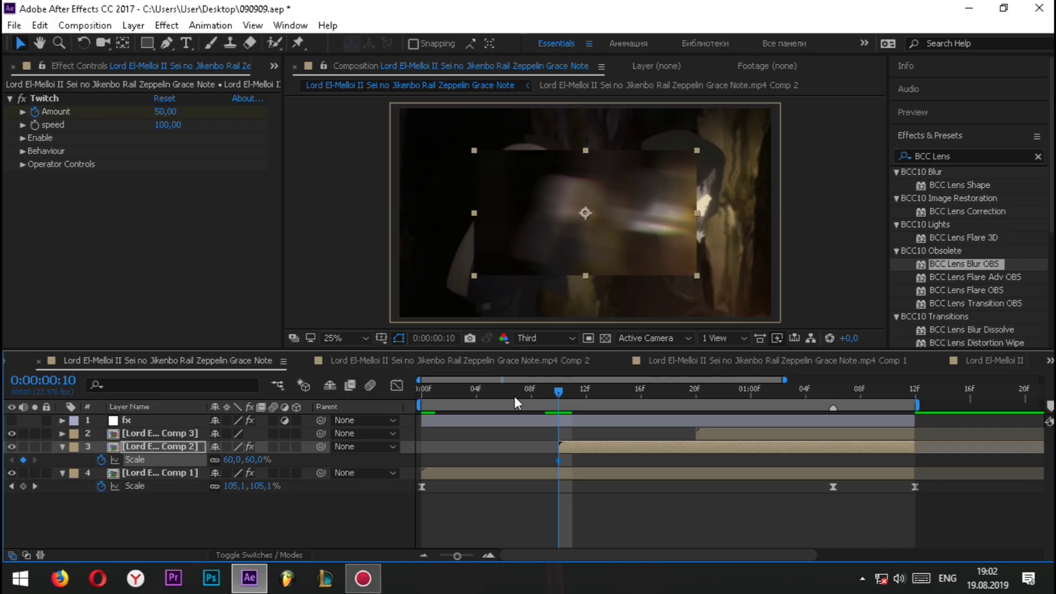
Step: Add Scale keyframes to the Comp 2 layer: 80% at 0:00:01:06 and 50% at 0:00:01:12
{"action": "left_click_drag", "start_coordinate": [560, 391], "coordinate": [833, 400]}
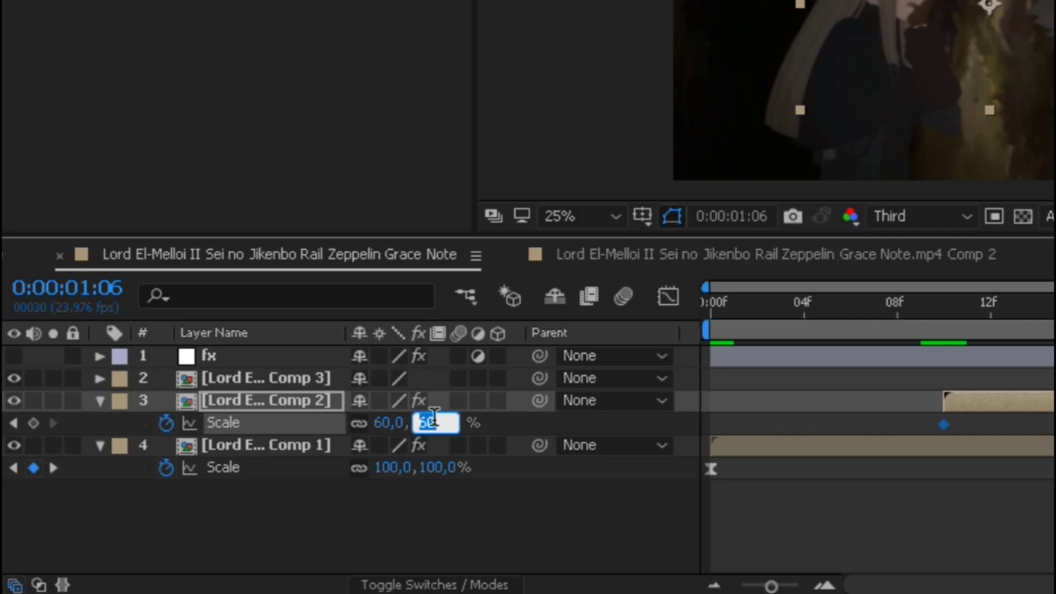
{"action": "type", "text": "80"}
{"action": "key", "text": "Return"}
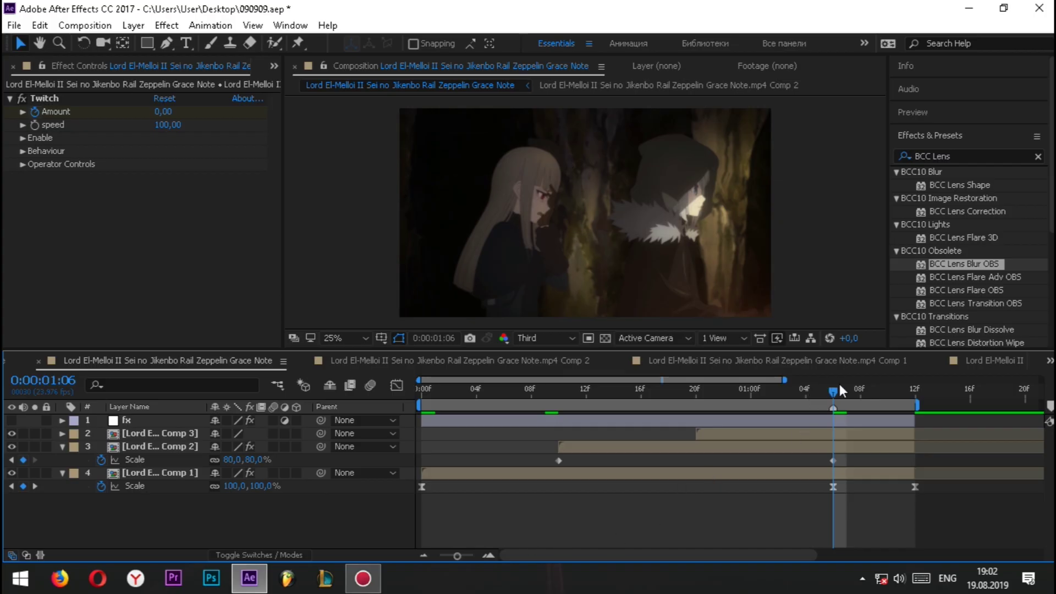
{"action": "left_click_drag", "start_coordinate": [834, 396], "coordinate": [912, 392]}
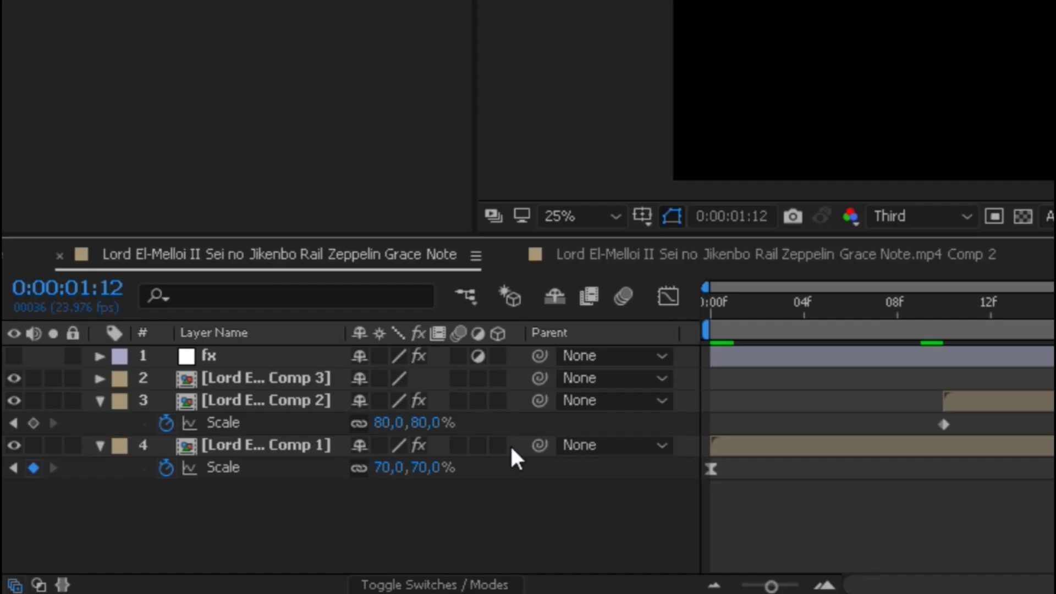
{"action": "left_click", "coordinate": [424, 422]}
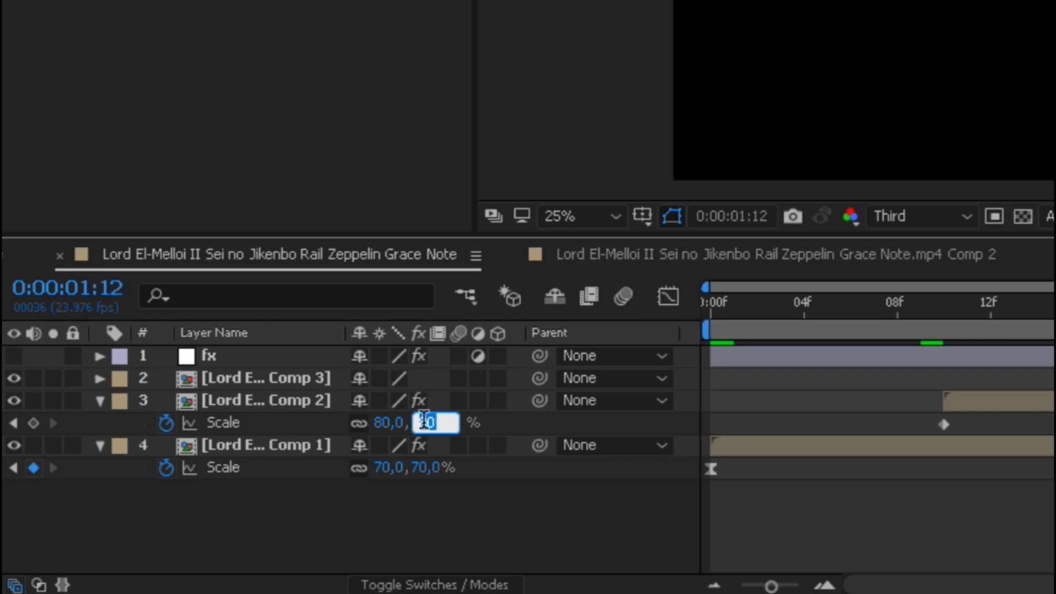
{"action": "type", "text": "50"}
{"action": "key", "text": "Return"}
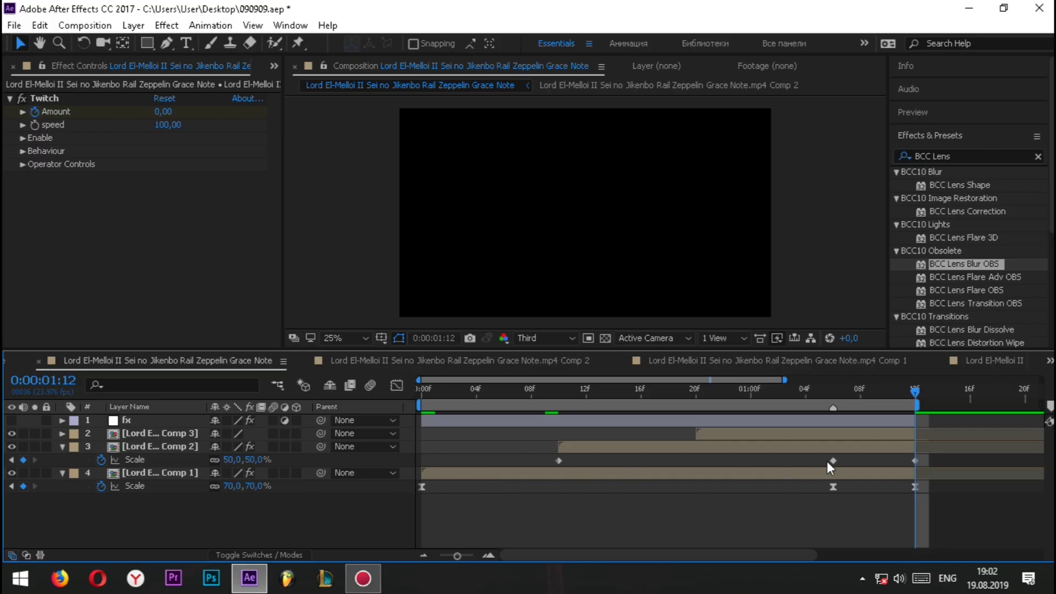
Step: Easy Ease the Comp 2 layer's three Scale keyframes and shape their value curve with a steep rise, flat middle and sharp final drop
{"action": "left_click_drag", "start_coordinate": [932, 461], "coordinate": [539, 467]}
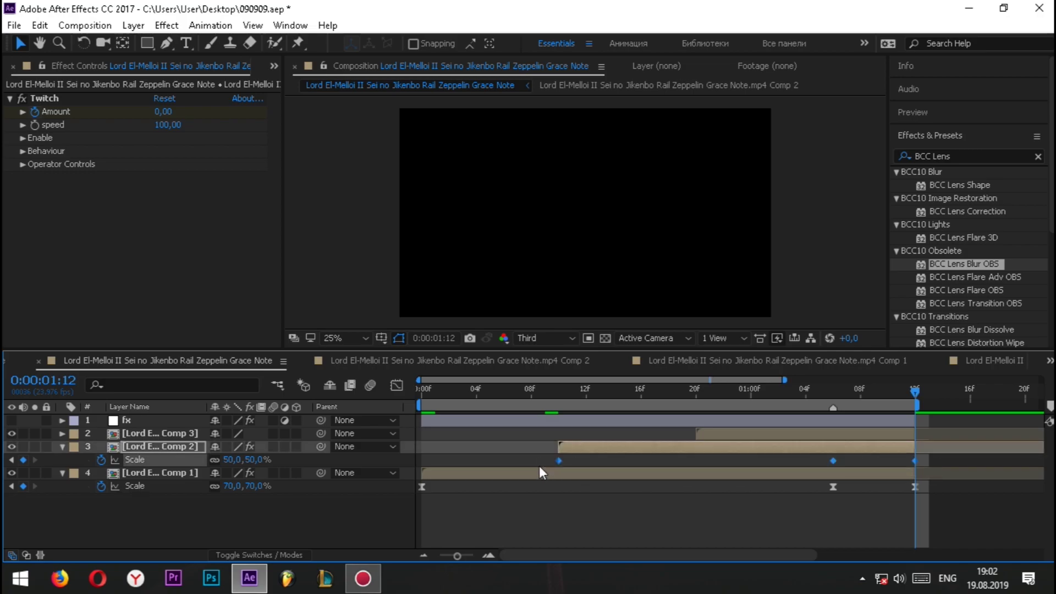
{"action": "left_click", "coordinate": [399, 385]}
{"action": "left_click_drag", "start_coordinate": [651, 485], "coordinate": [559, 417]}
{"action": "left_click_drag", "start_coordinate": [742, 423], "coordinate": [654, 424]}
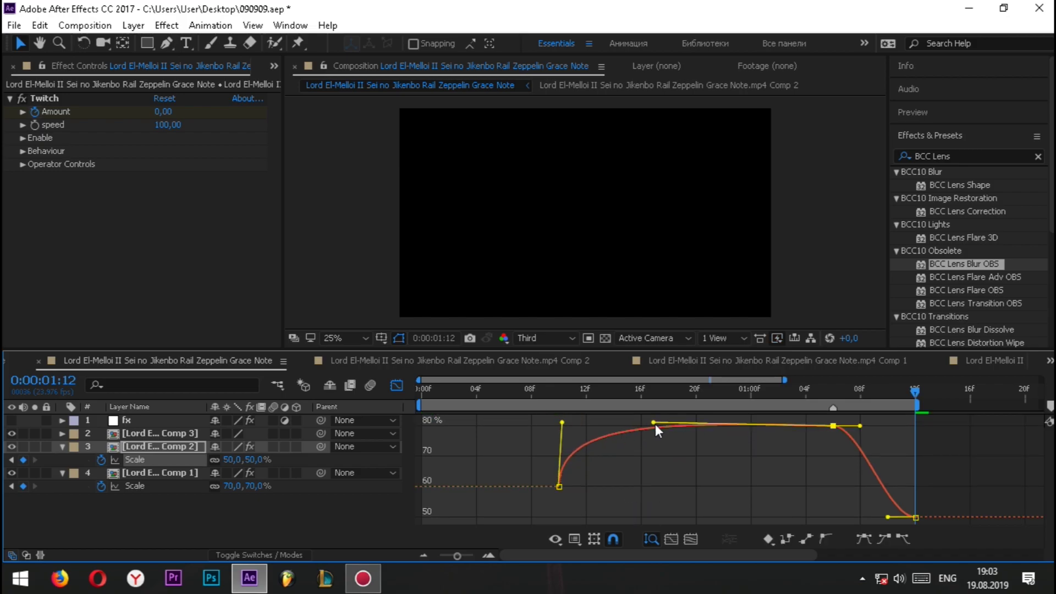
{"action": "left_click_drag", "start_coordinate": [860, 426], "coordinate": [886, 425]}
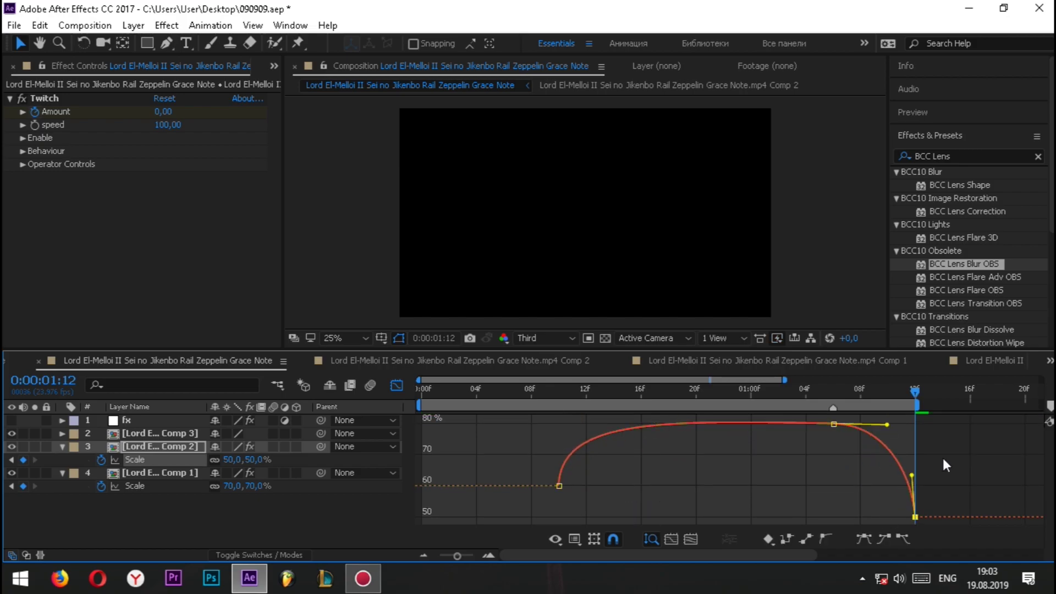
{"action": "left_click", "coordinate": [722, 447]}
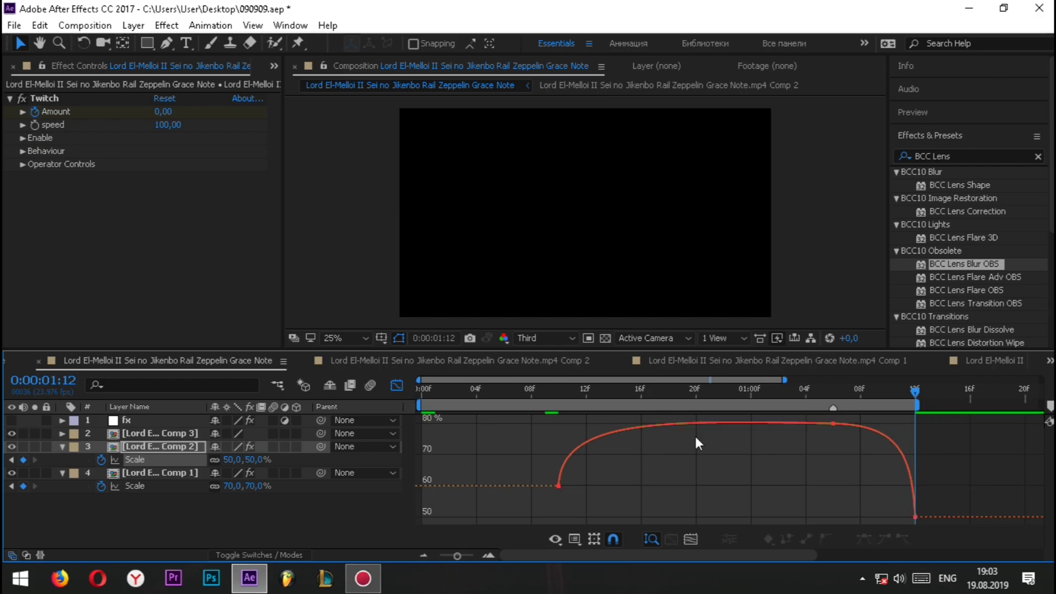
{"action": "left_click", "coordinate": [396, 385]}
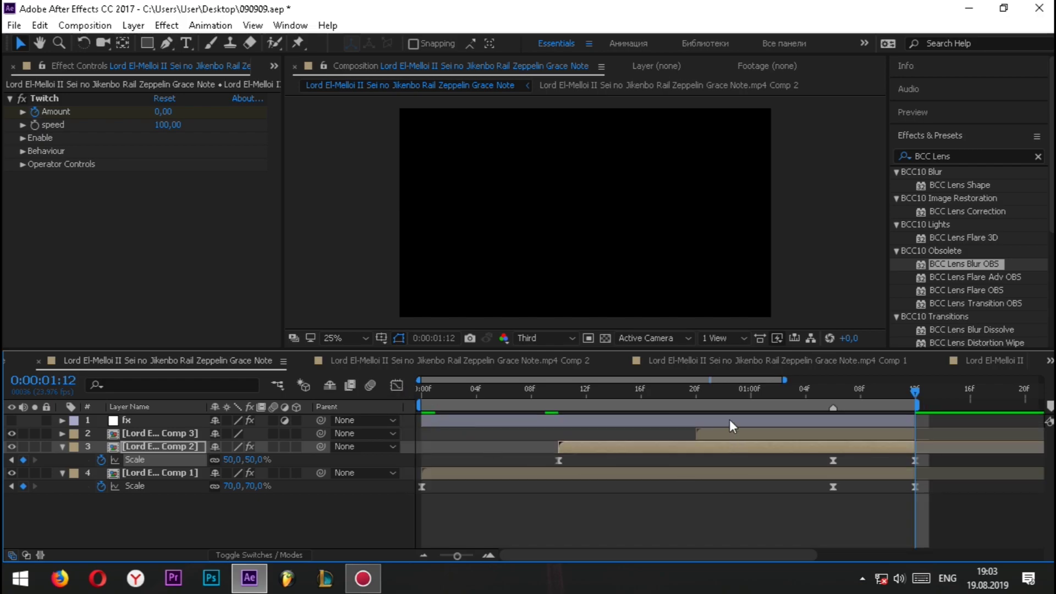
Step: Paste the Twitch effect onto the Comp 3 layer at 0:00:00:20 and shift its Amount keyframes so the 50 peak falls on that frame
{"action": "left_click_drag", "start_coordinate": [725, 391], "coordinate": [699, 395]}
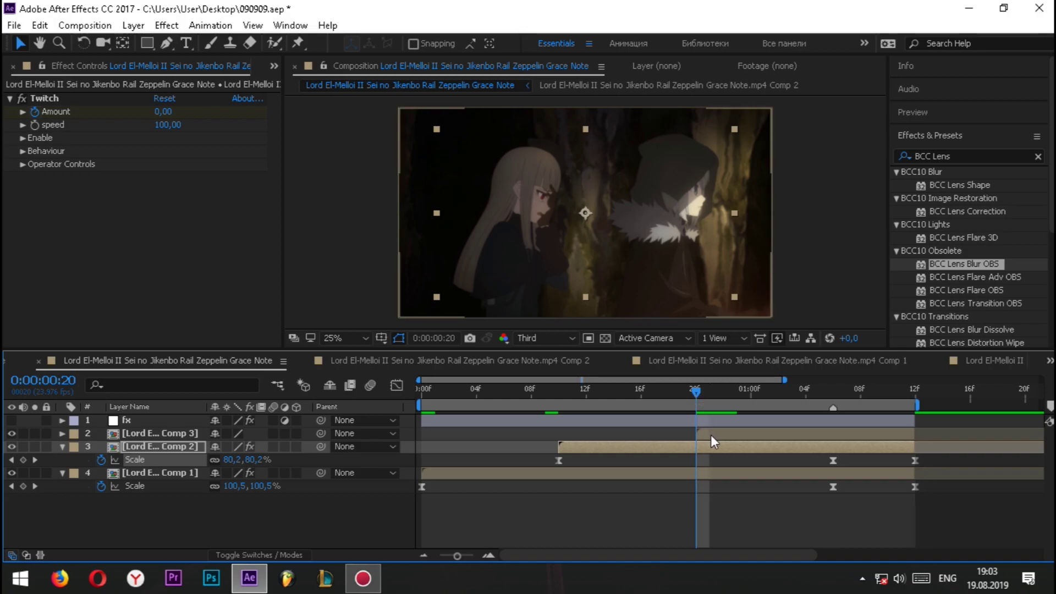
{"action": "left_click", "coordinate": [728, 434]}
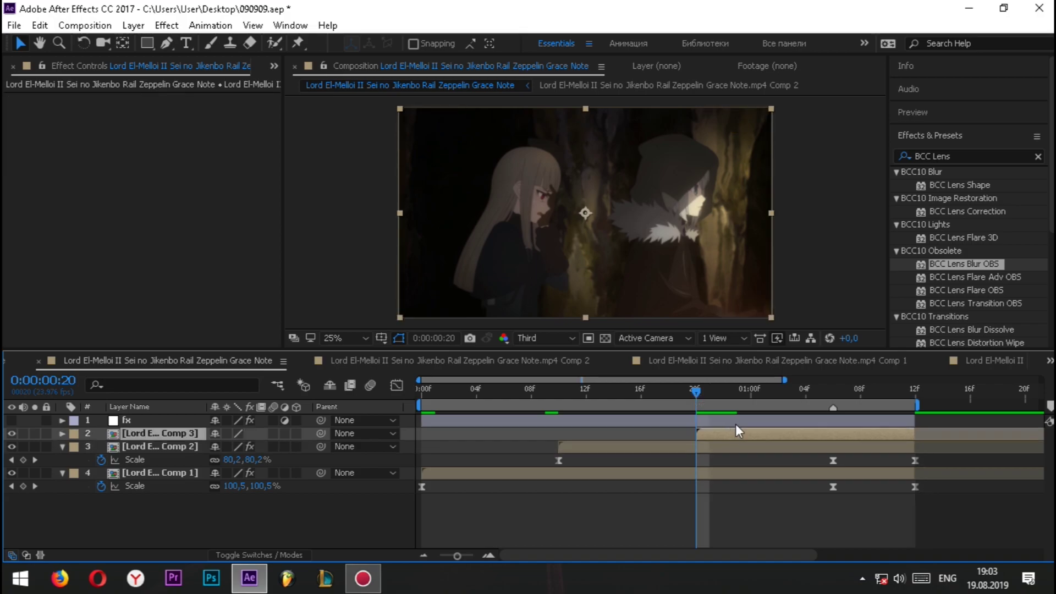
{"action": "key", "text": "ctrl+v"}
{"action": "left_click", "coordinate": [726, 432]}
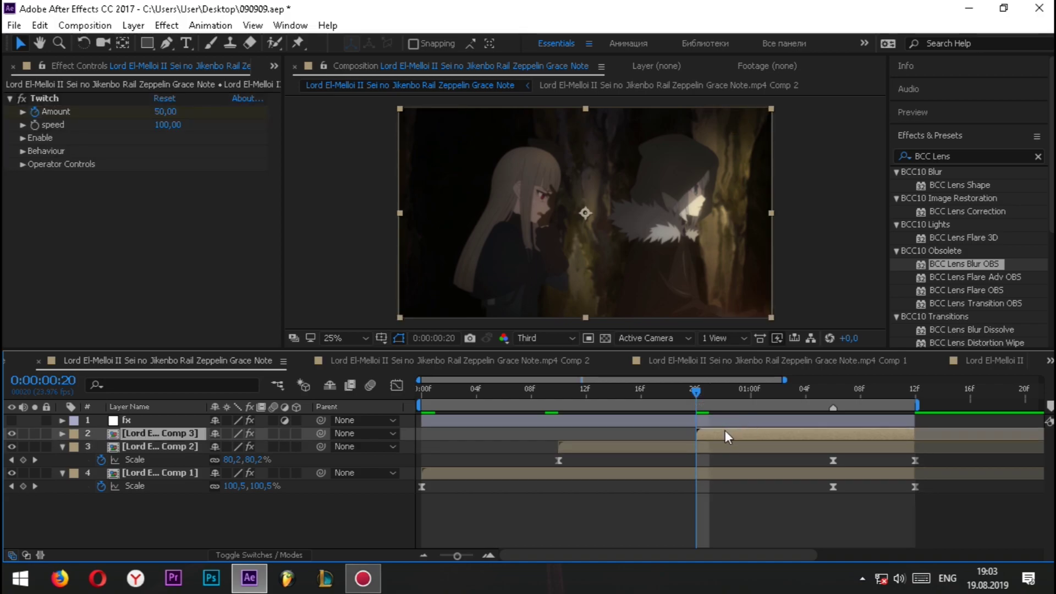
{"action": "key", "text": "u"}
{"action": "left_click_drag", "start_coordinate": [670, 465], "coordinate": [787, 459]}
{"action": "left_click_drag", "start_coordinate": [709, 461], "coordinate": [700, 463]}
{"action": "left_click", "coordinate": [725, 447]}
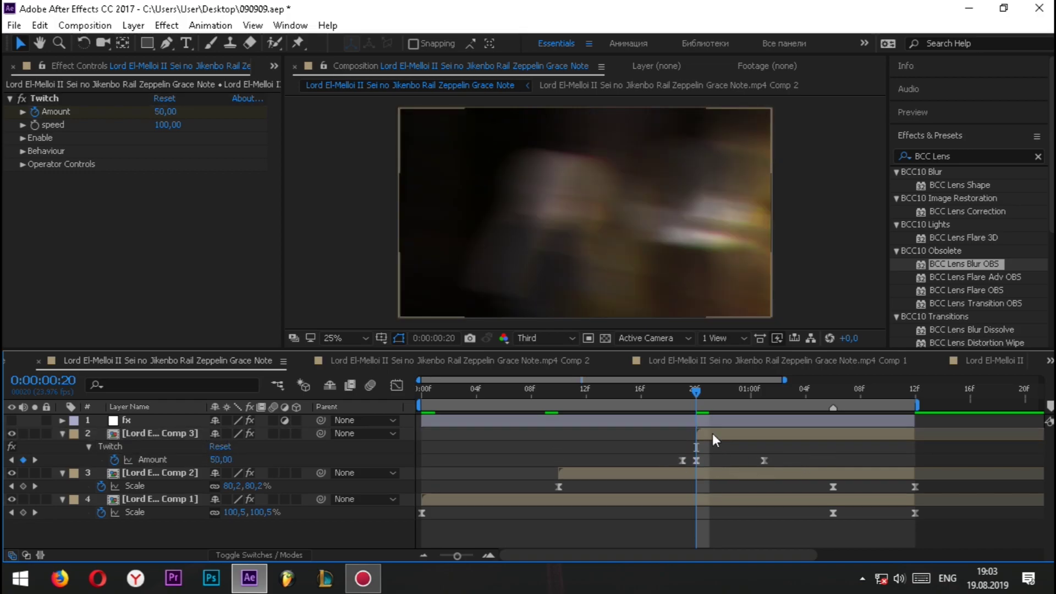
Step: At 0:00:00:20, start keyframing the Comp 3 layer's Scale and set it to 40%
{"action": "left_click", "coordinate": [767, 435]}
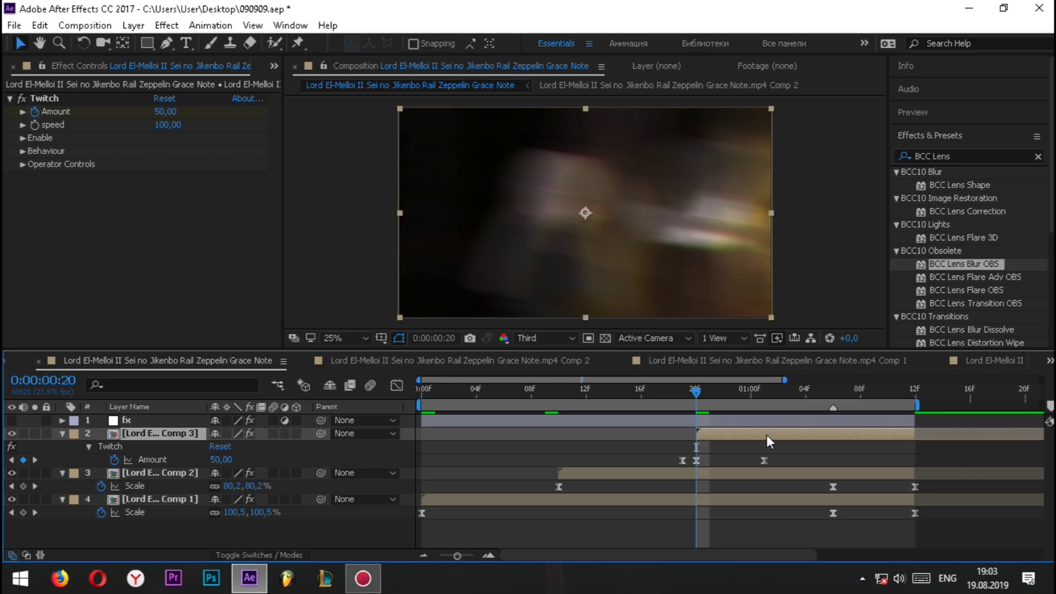
{"action": "key", "text": "s"}
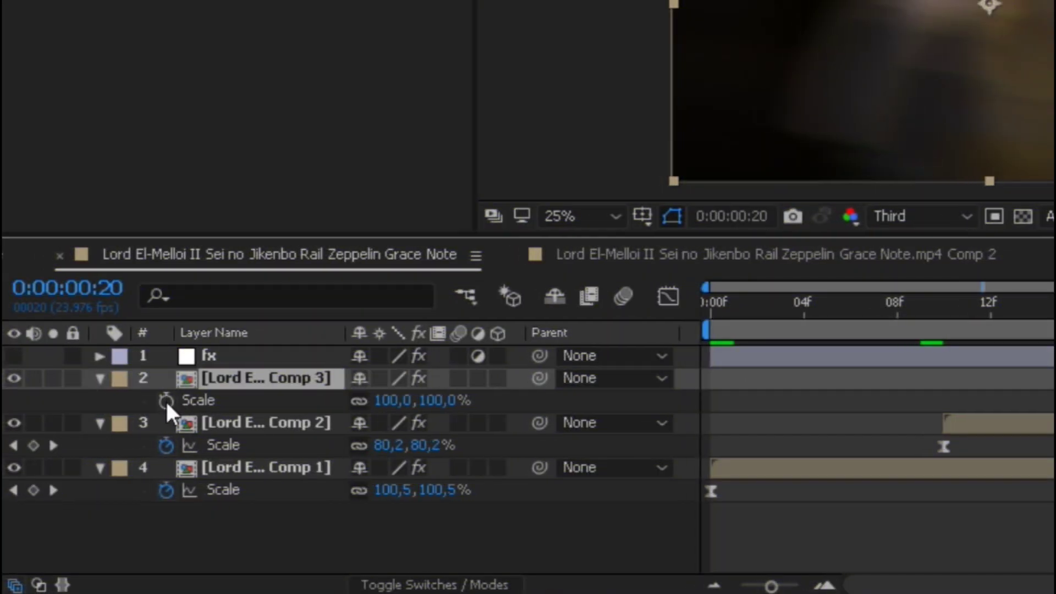
{"action": "left_click", "coordinate": [167, 401]}
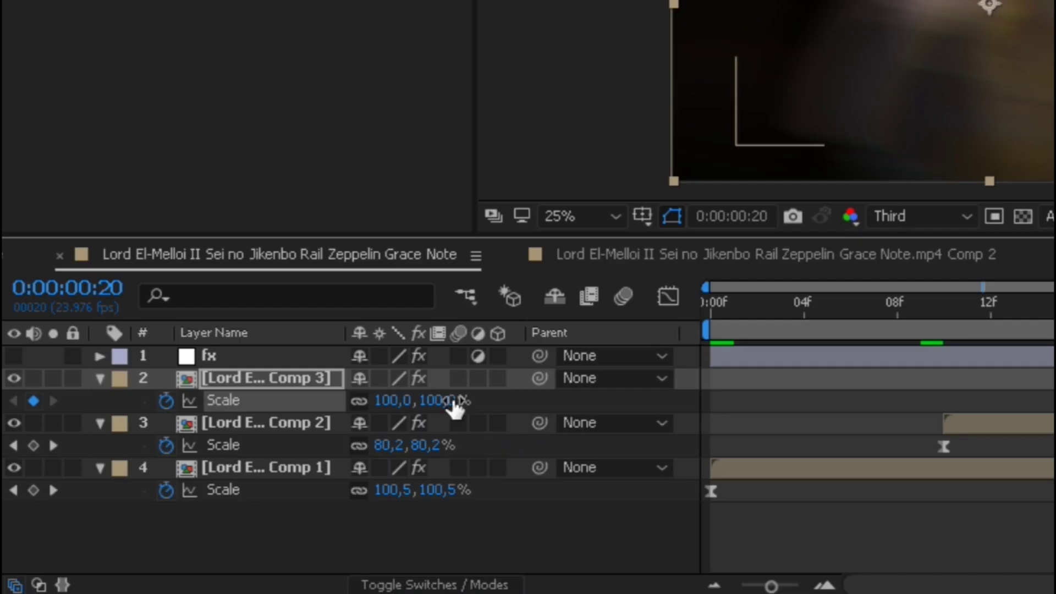
{"action": "left_click", "coordinate": [451, 400]}
{"action": "type", "text": "40"}
{"action": "left_click", "coordinate": [538, 397]}
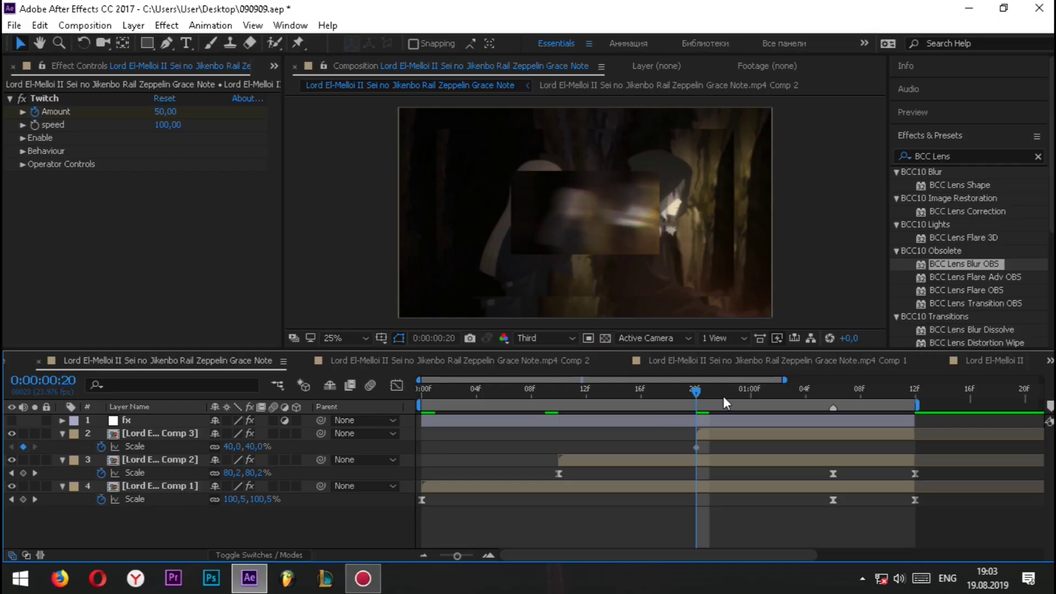
Step: Add Scale keyframes to the Comp 3 layer: 60% at 0:00:01:06 and 40% at 0:00:01:12
{"action": "left_click_drag", "start_coordinate": [724, 401], "coordinate": [833, 404]}
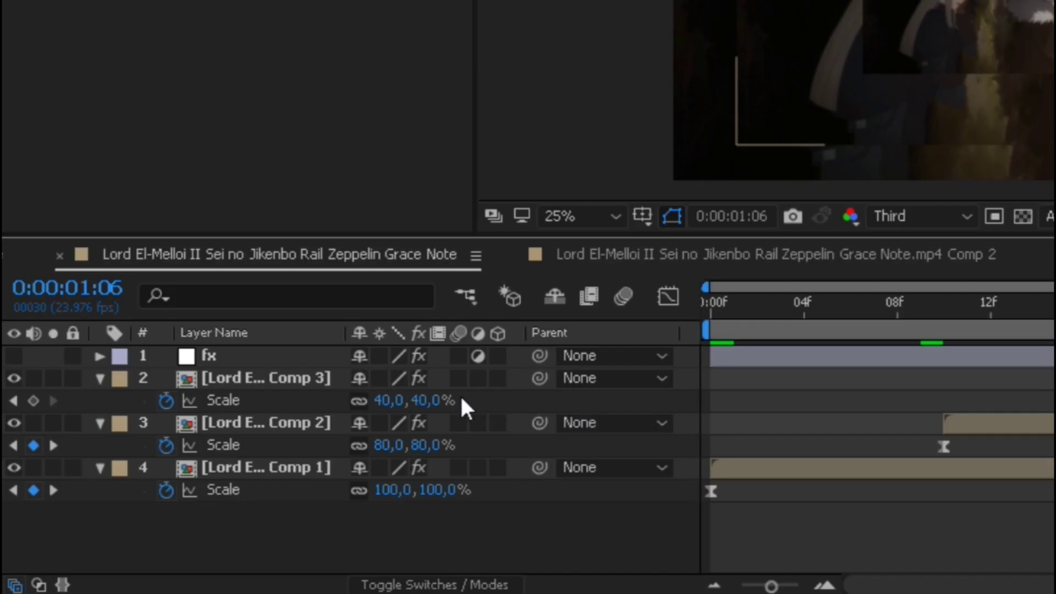
{"action": "left_click", "coordinate": [427, 398]}
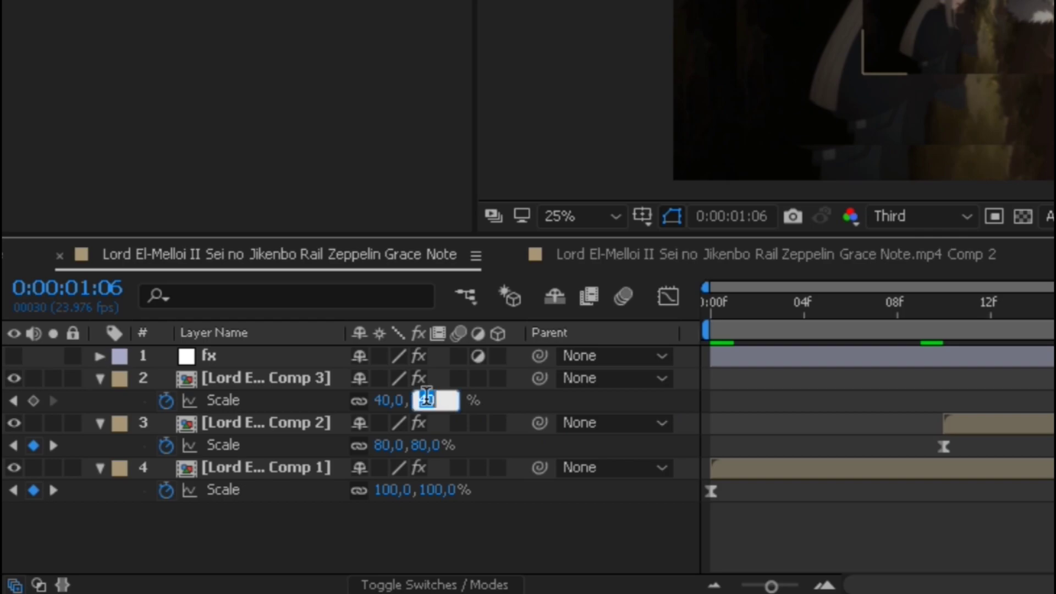
{"action": "type", "text": "60"}
{"action": "key", "text": "Return"}
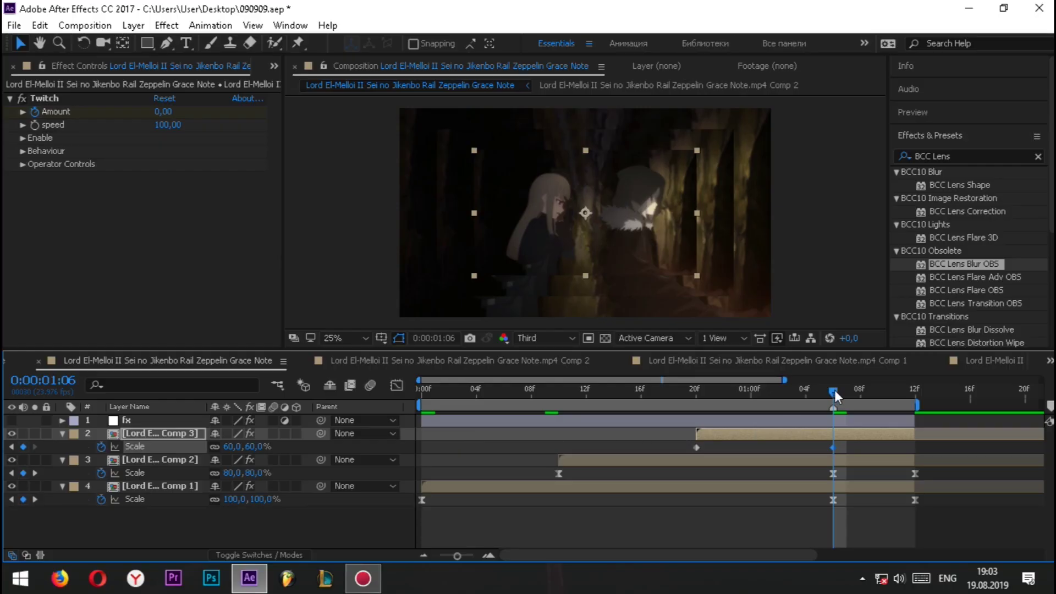
{"action": "left_click_drag", "start_coordinate": [834, 391], "coordinate": [874, 391]}
{"action": "left_click", "coordinate": [908, 394]}
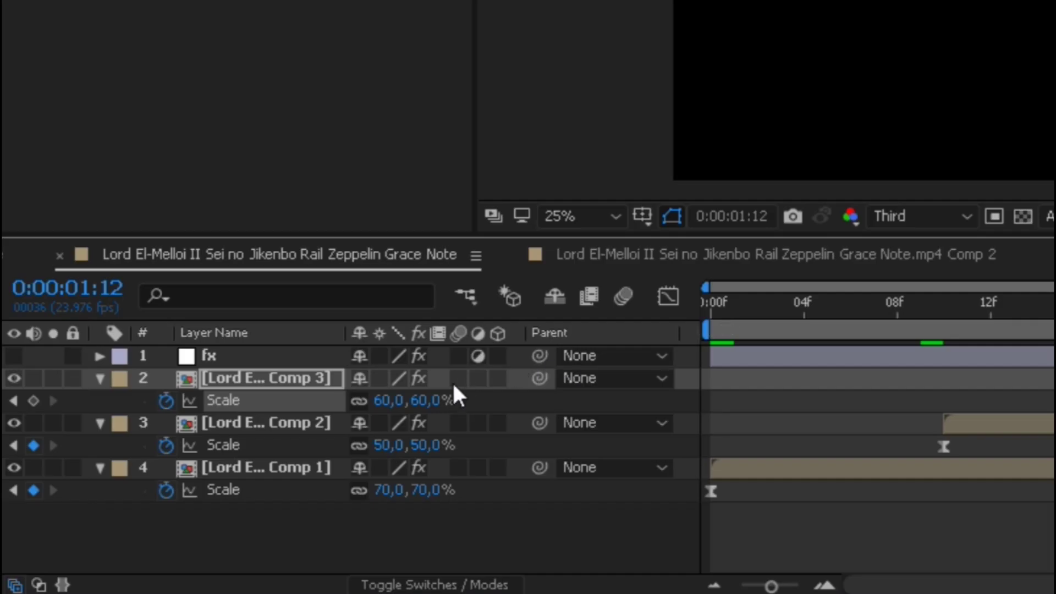
{"action": "left_click", "coordinate": [255, 445]}
{"action": "type", "text": "40"}
{"action": "key", "text": "Return"}
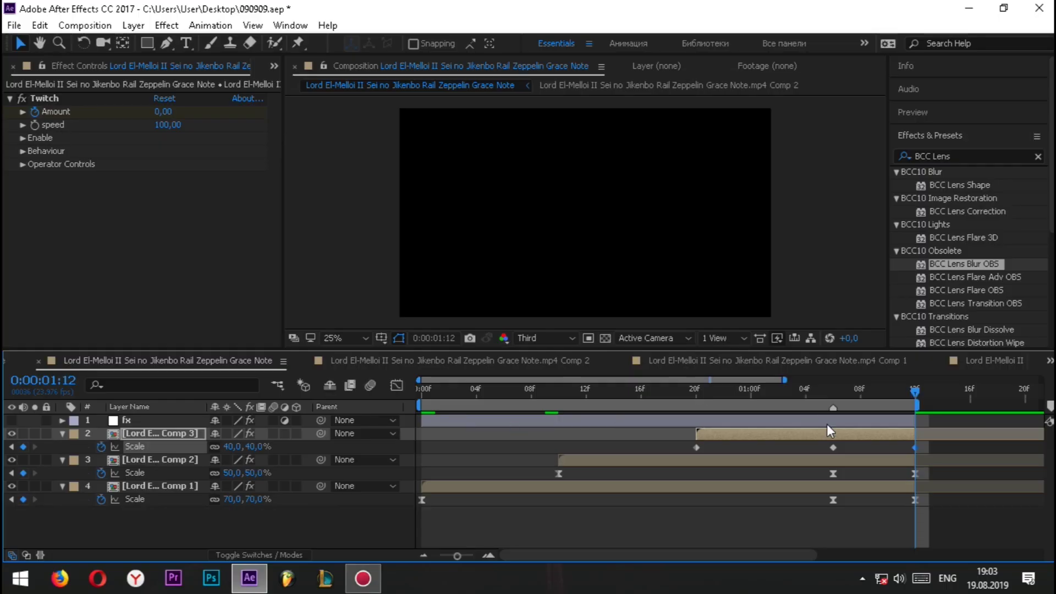
Step: Easy Ease the Comp 3 layer's Scale keyframes, give their value curve steep ends and a flat top, and leave the Graph Editor
{"action": "left_click_drag", "start_coordinate": [948, 446], "coordinate": [676, 451]}
{"action": "key", "text": "F9"}
{"action": "left_click", "coordinate": [397, 386]}
{"action": "left_click_drag", "start_coordinate": [742, 518], "coordinate": [699, 422]}
{"action": "left_click_drag", "start_coordinate": [787, 422], "coordinate": [735, 419]}
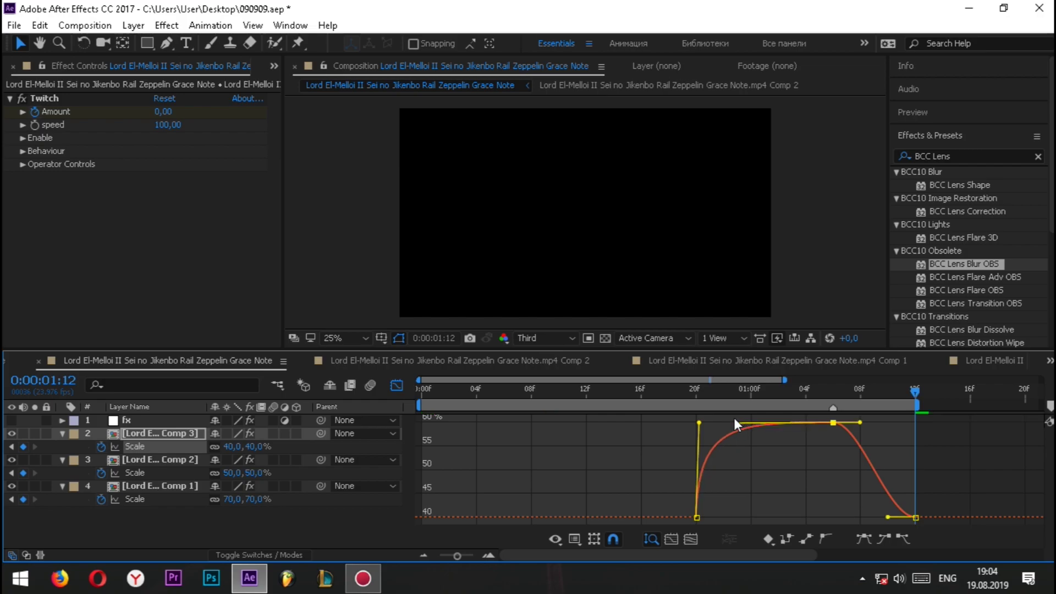
{"action": "left_click_drag", "start_coordinate": [884, 510], "coordinate": [943, 454]}
{"action": "left_click_drag", "start_coordinate": [859, 423], "coordinate": [902, 423]}
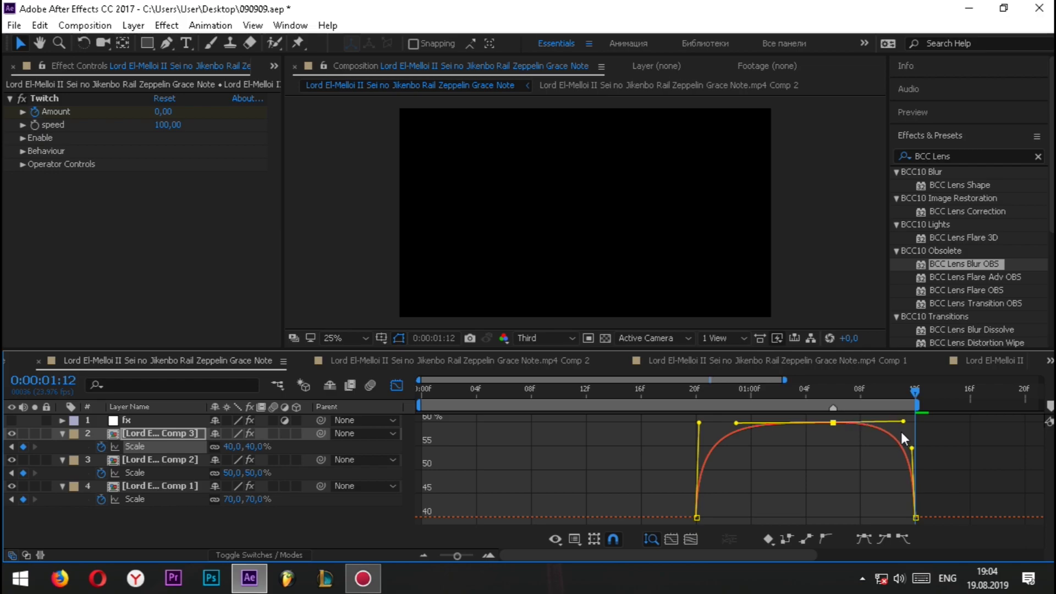
{"action": "left_click", "coordinate": [499, 438]}
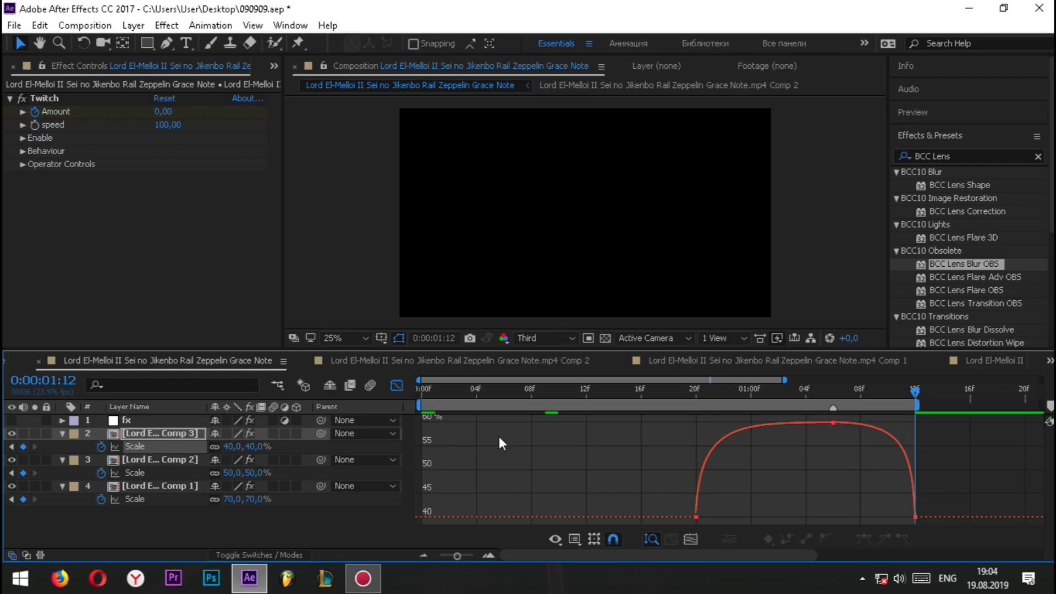
{"action": "left_click", "coordinate": [396, 386]}
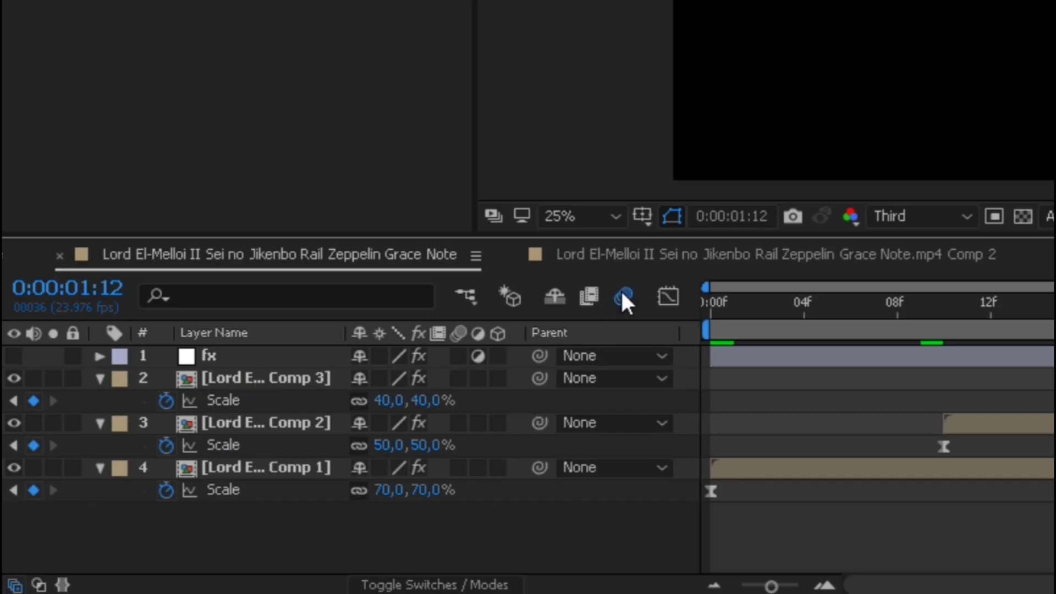
Step: Enable motion blur for the composition and for the Comp 1, Comp 2 and Comp 3 layers
{"action": "left_click", "coordinate": [458, 378]}
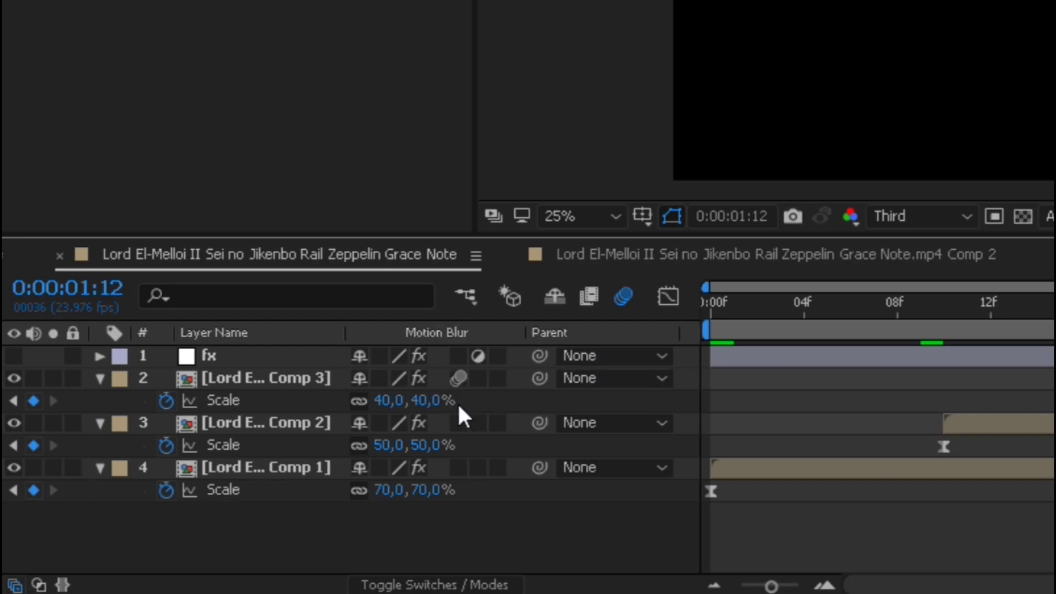
{"action": "left_click", "coordinate": [458, 467]}
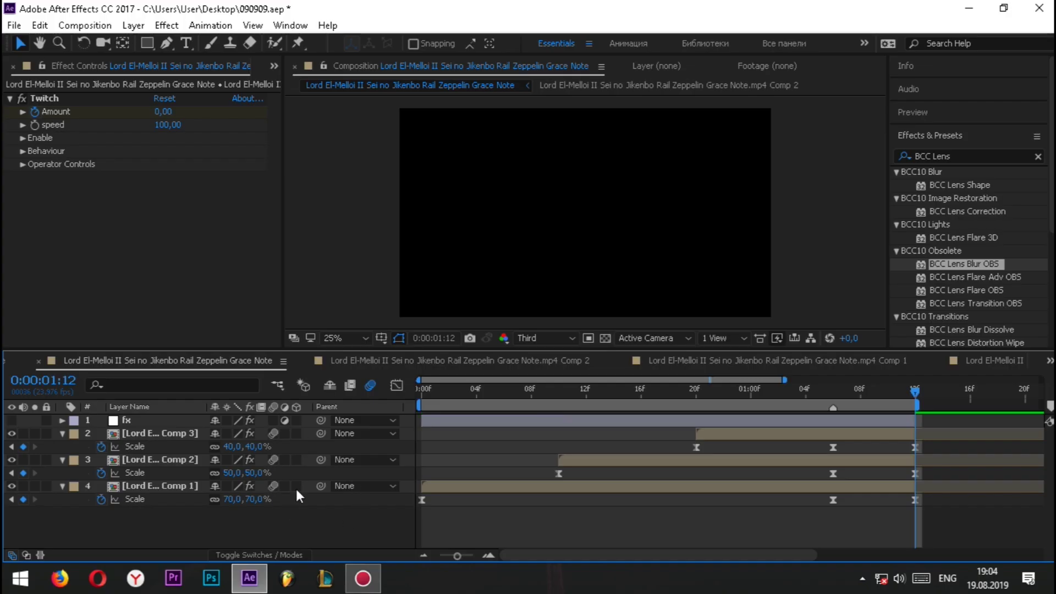